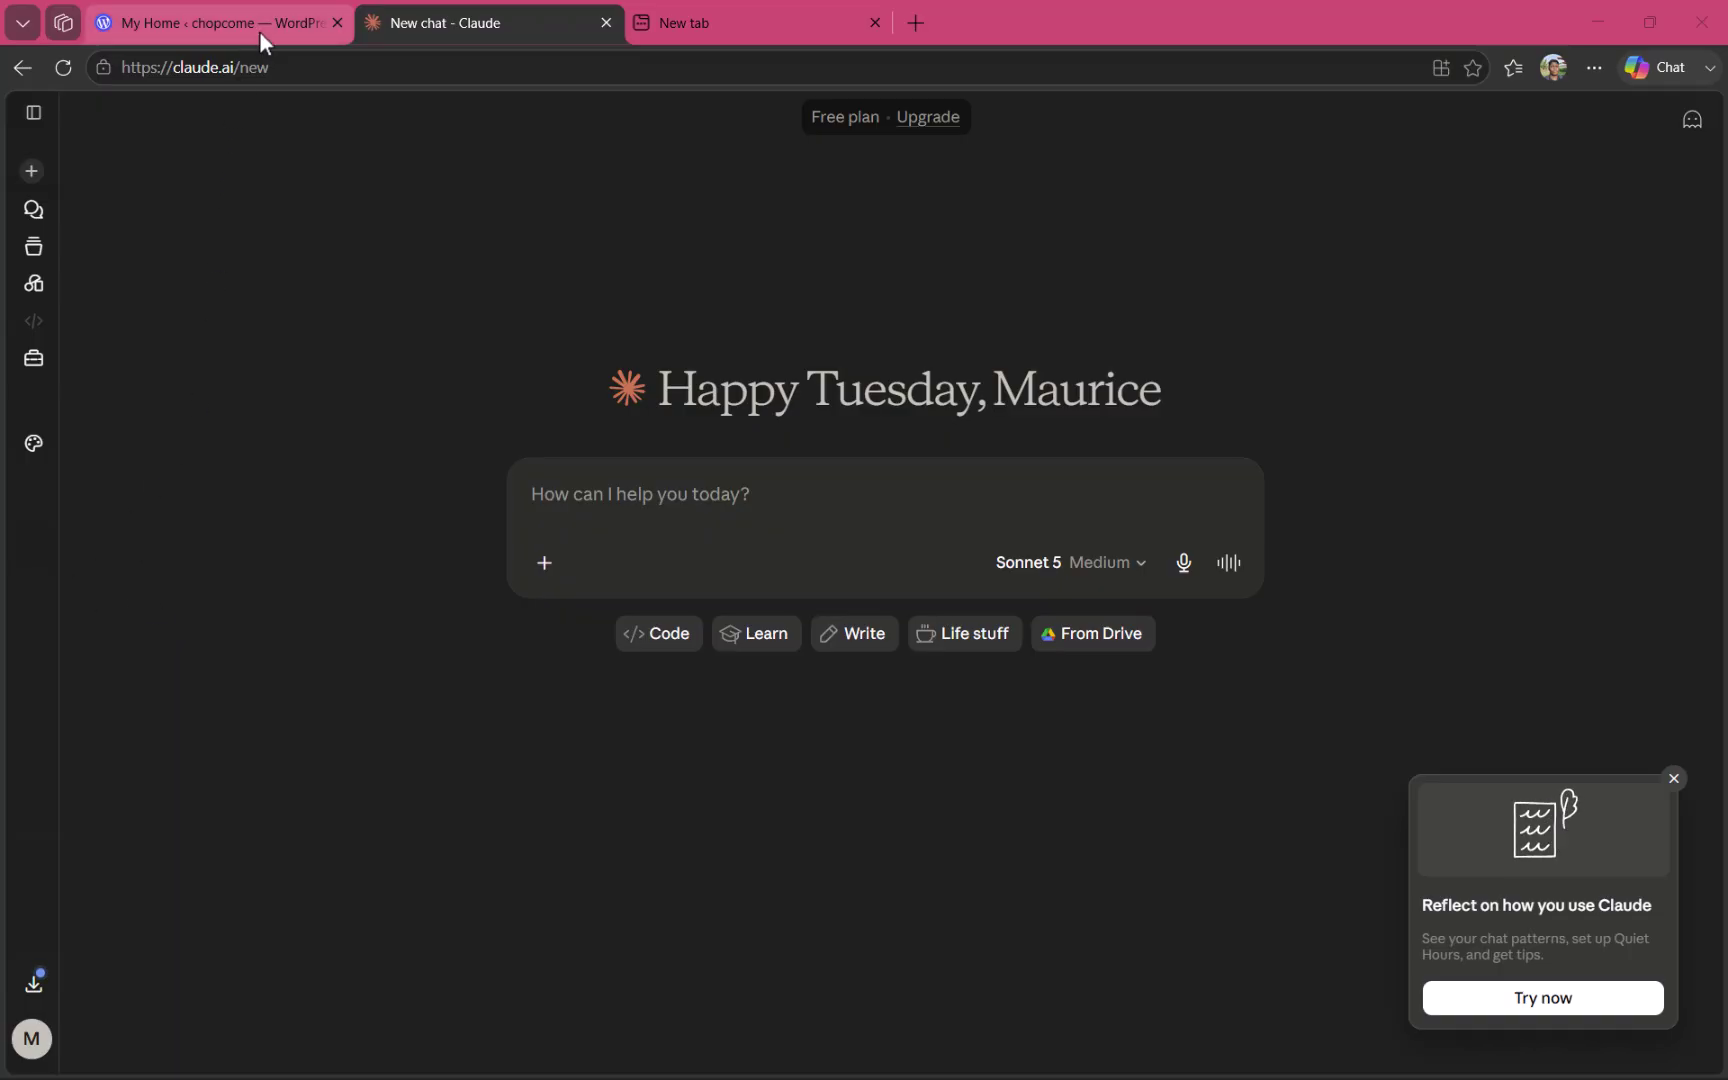
- Send Claude the prompt "Help me plan a WordPress website for a digital marketing agency."
{"action": "left_click", "coordinate": [704, 508]}
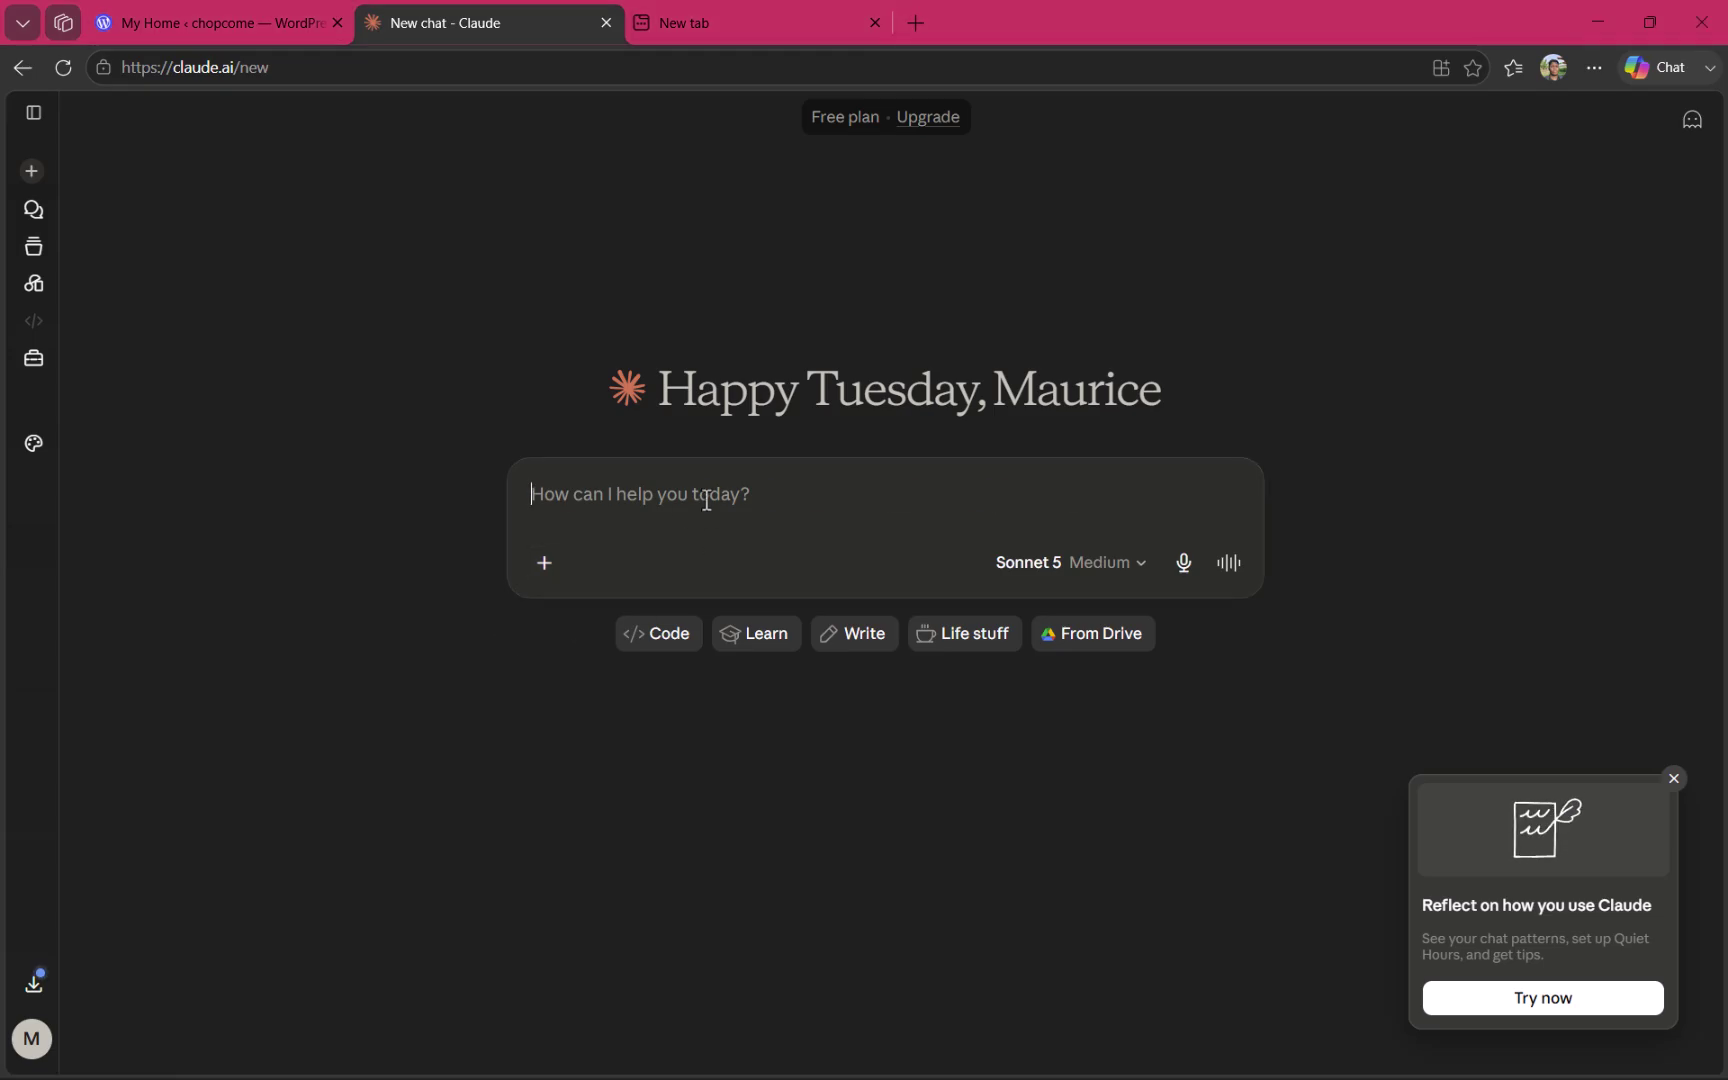
{"action": "type", "text": "Help me plan a WordPress website for a digital marketing agency."}
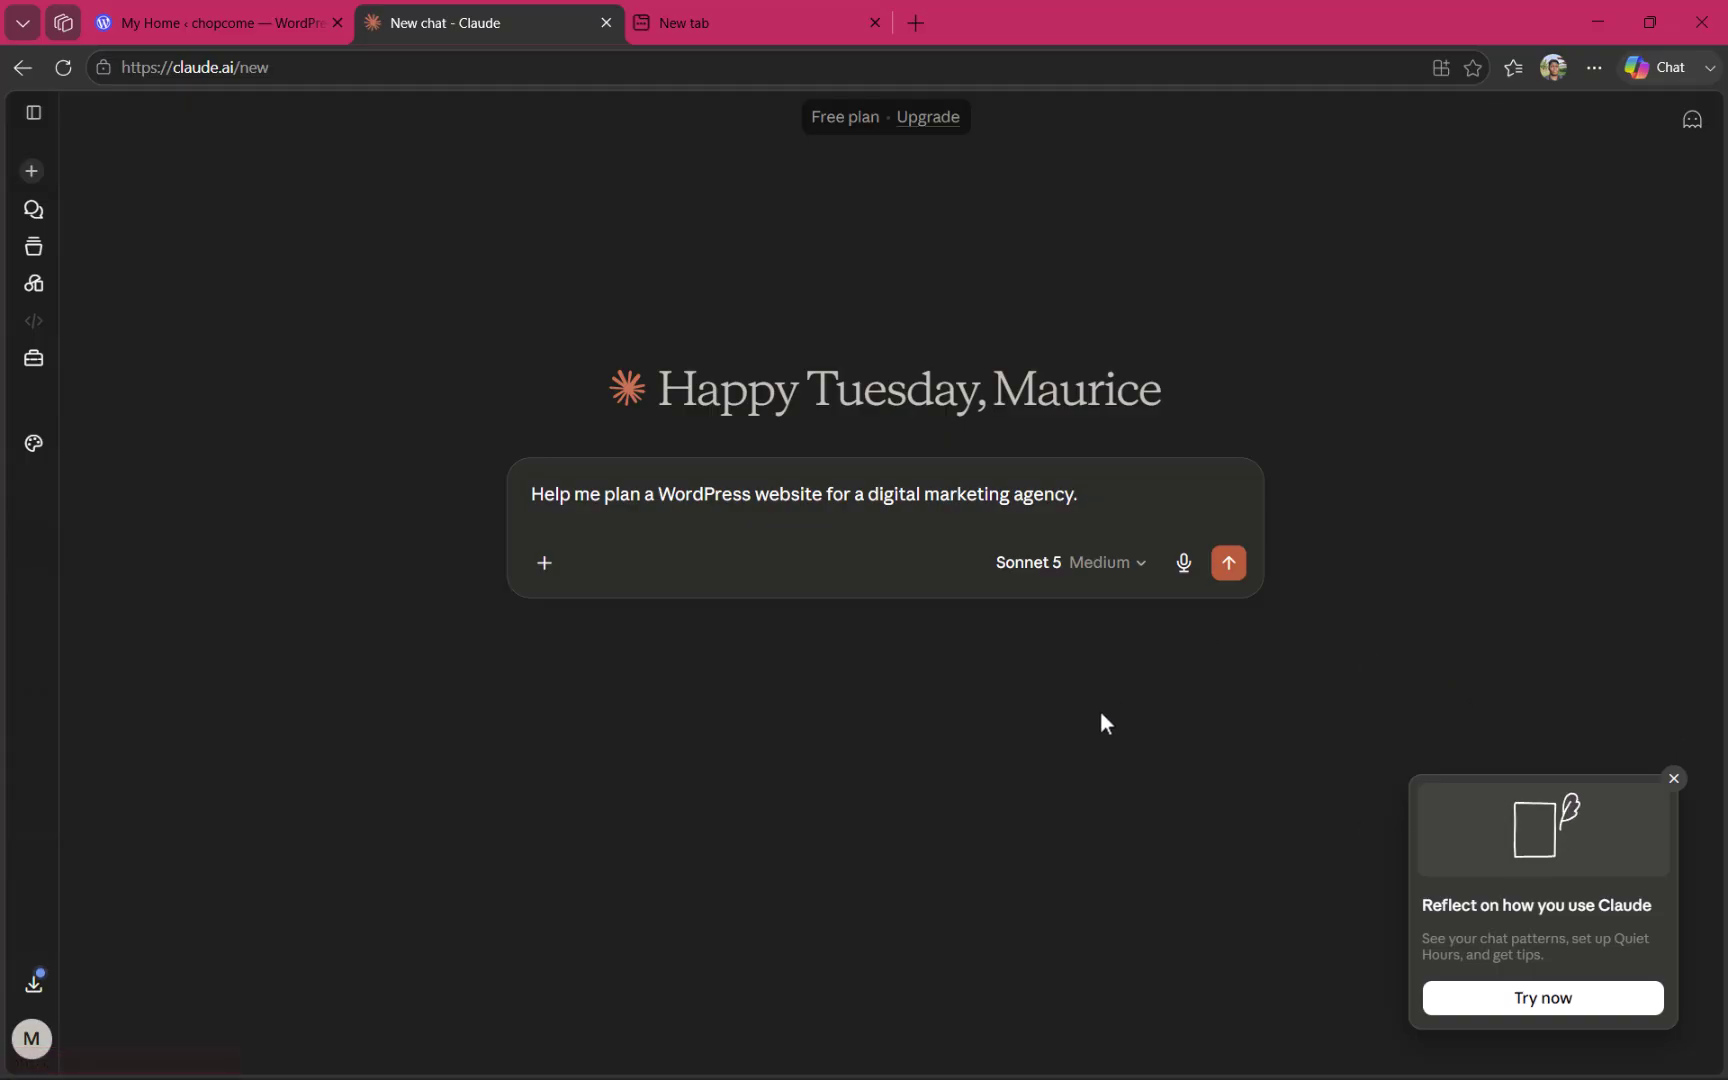
{"action": "key", "text": "Return"}
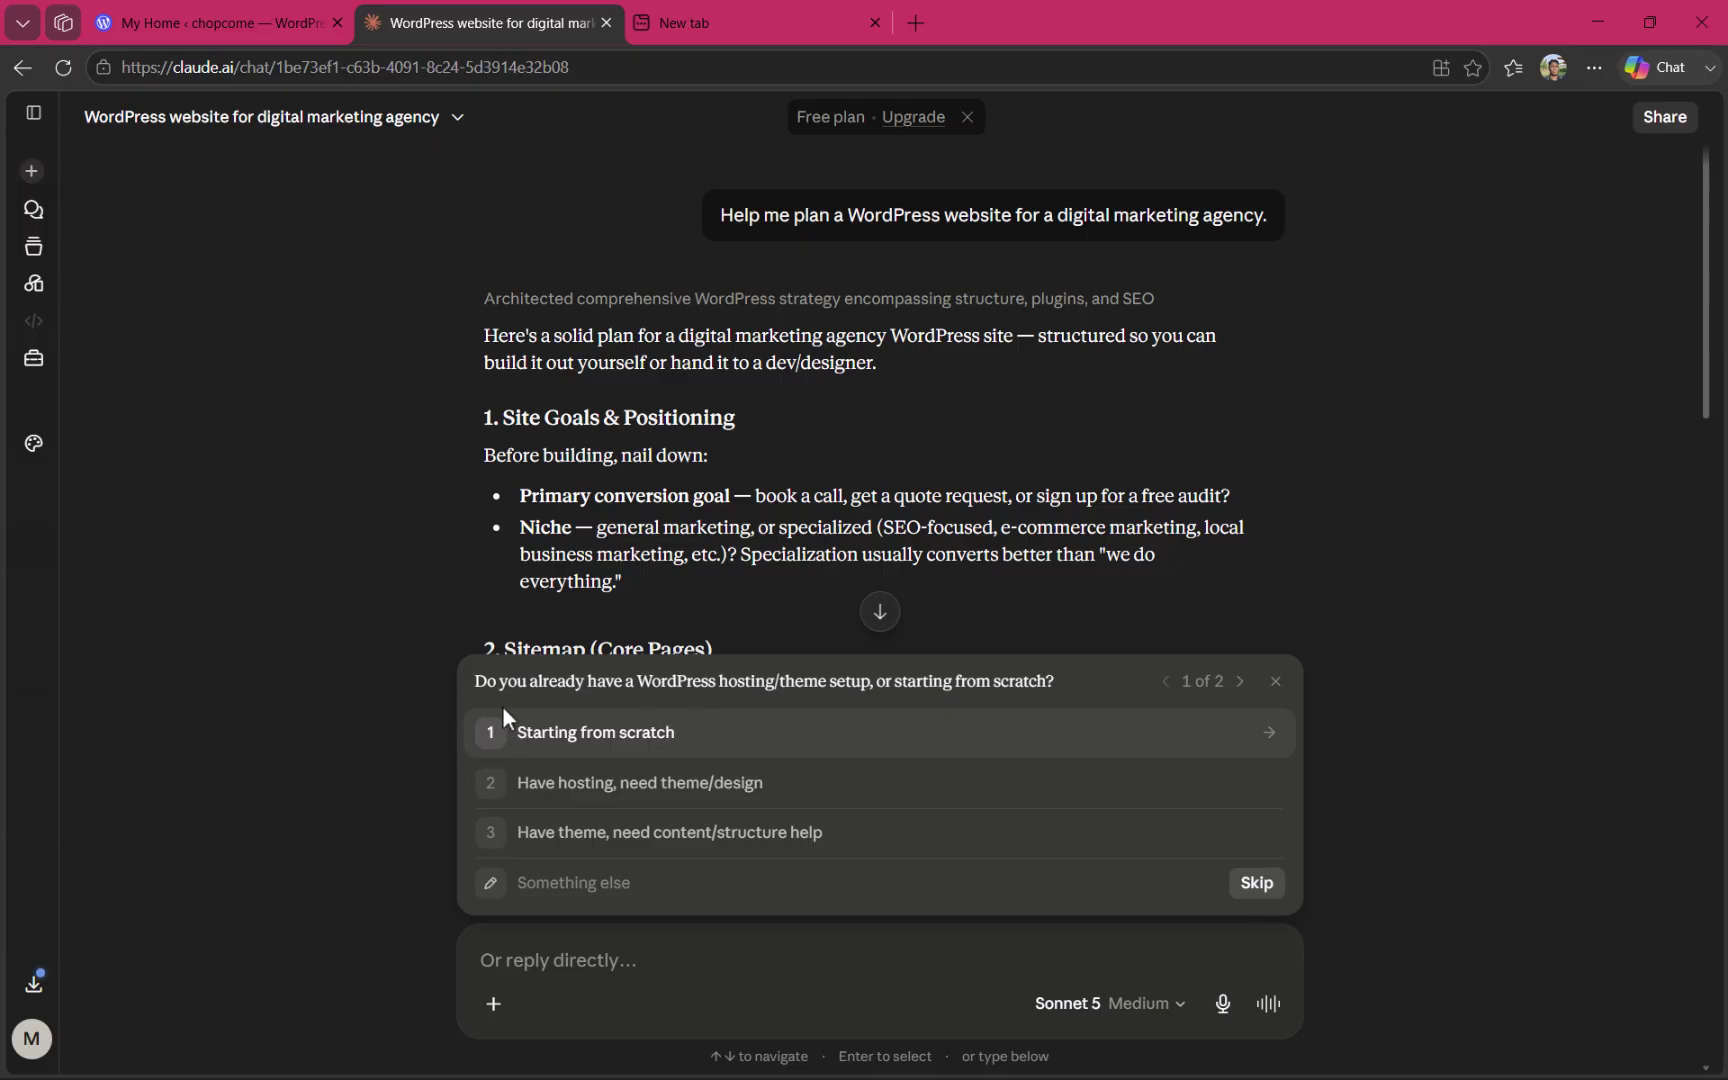
- Answer the hosting/theme setup question with "Starting from scratch" and the main conversion goal question with "Not sure yet"
{"action": "left_click_drag", "start_coordinate": [464, 680], "coordinate": [1055, 688]}
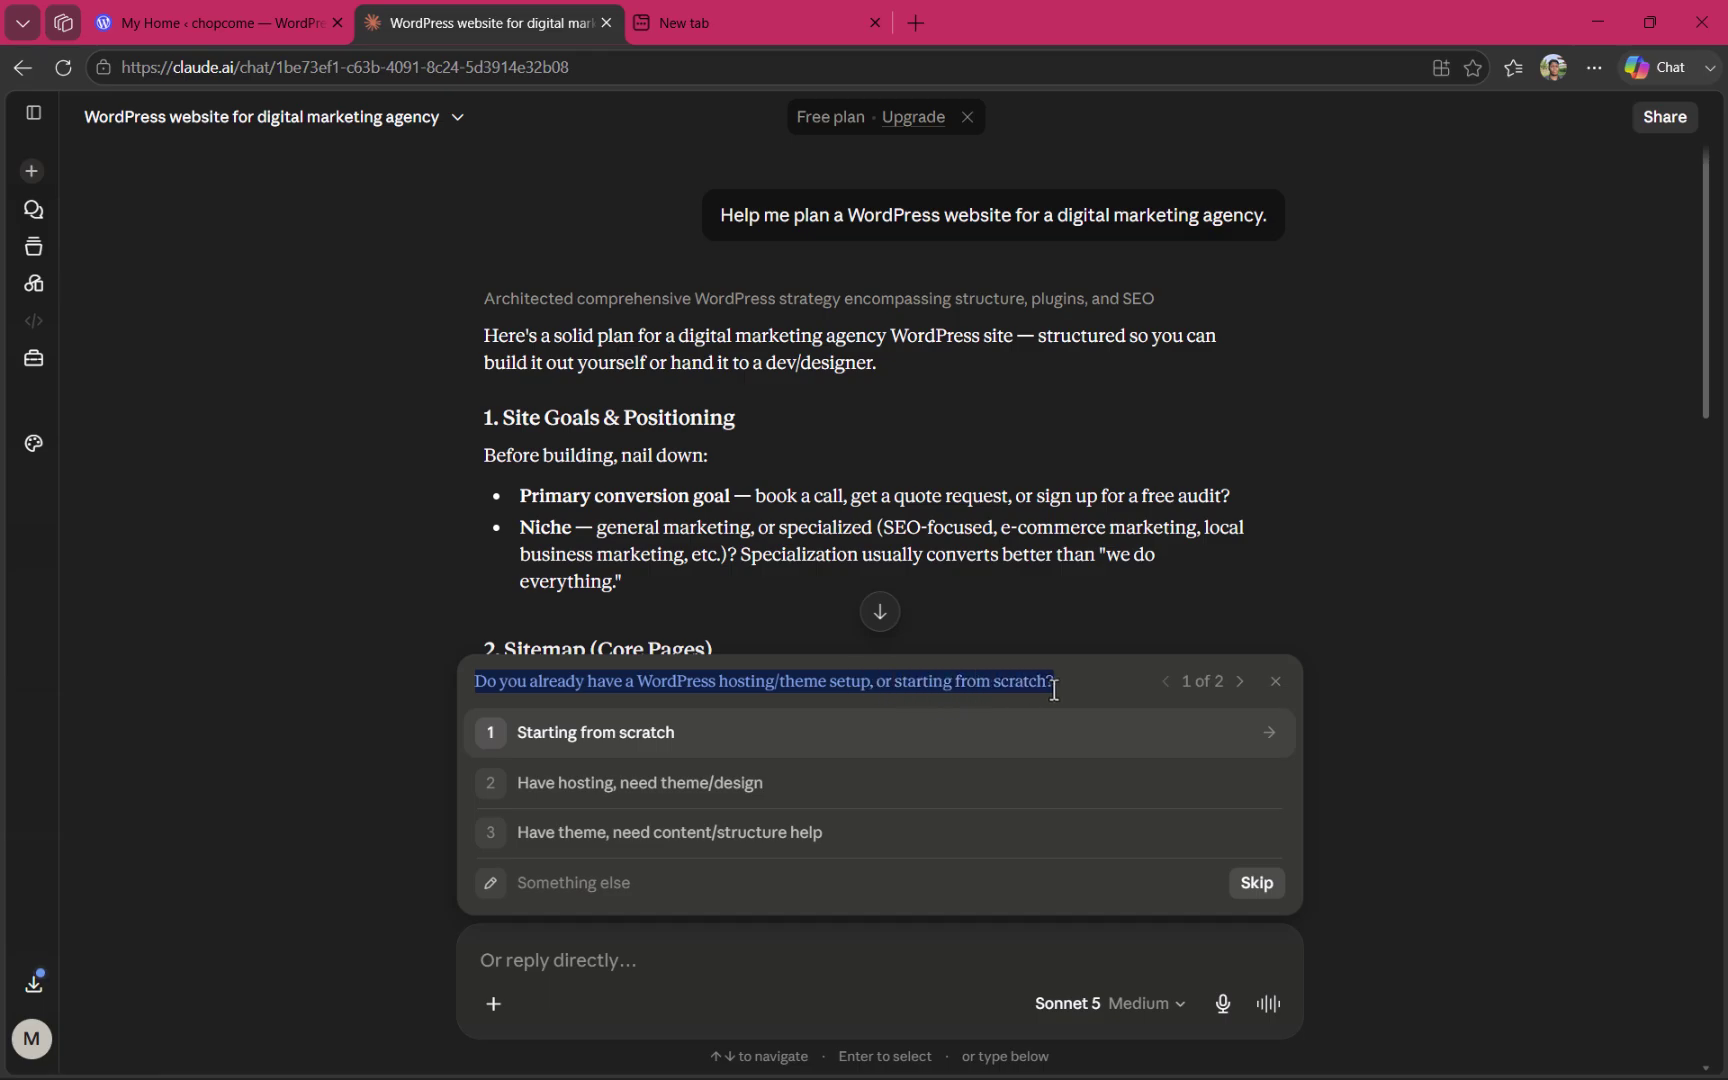
{"action": "left_click", "coordinate": [585, 733]}
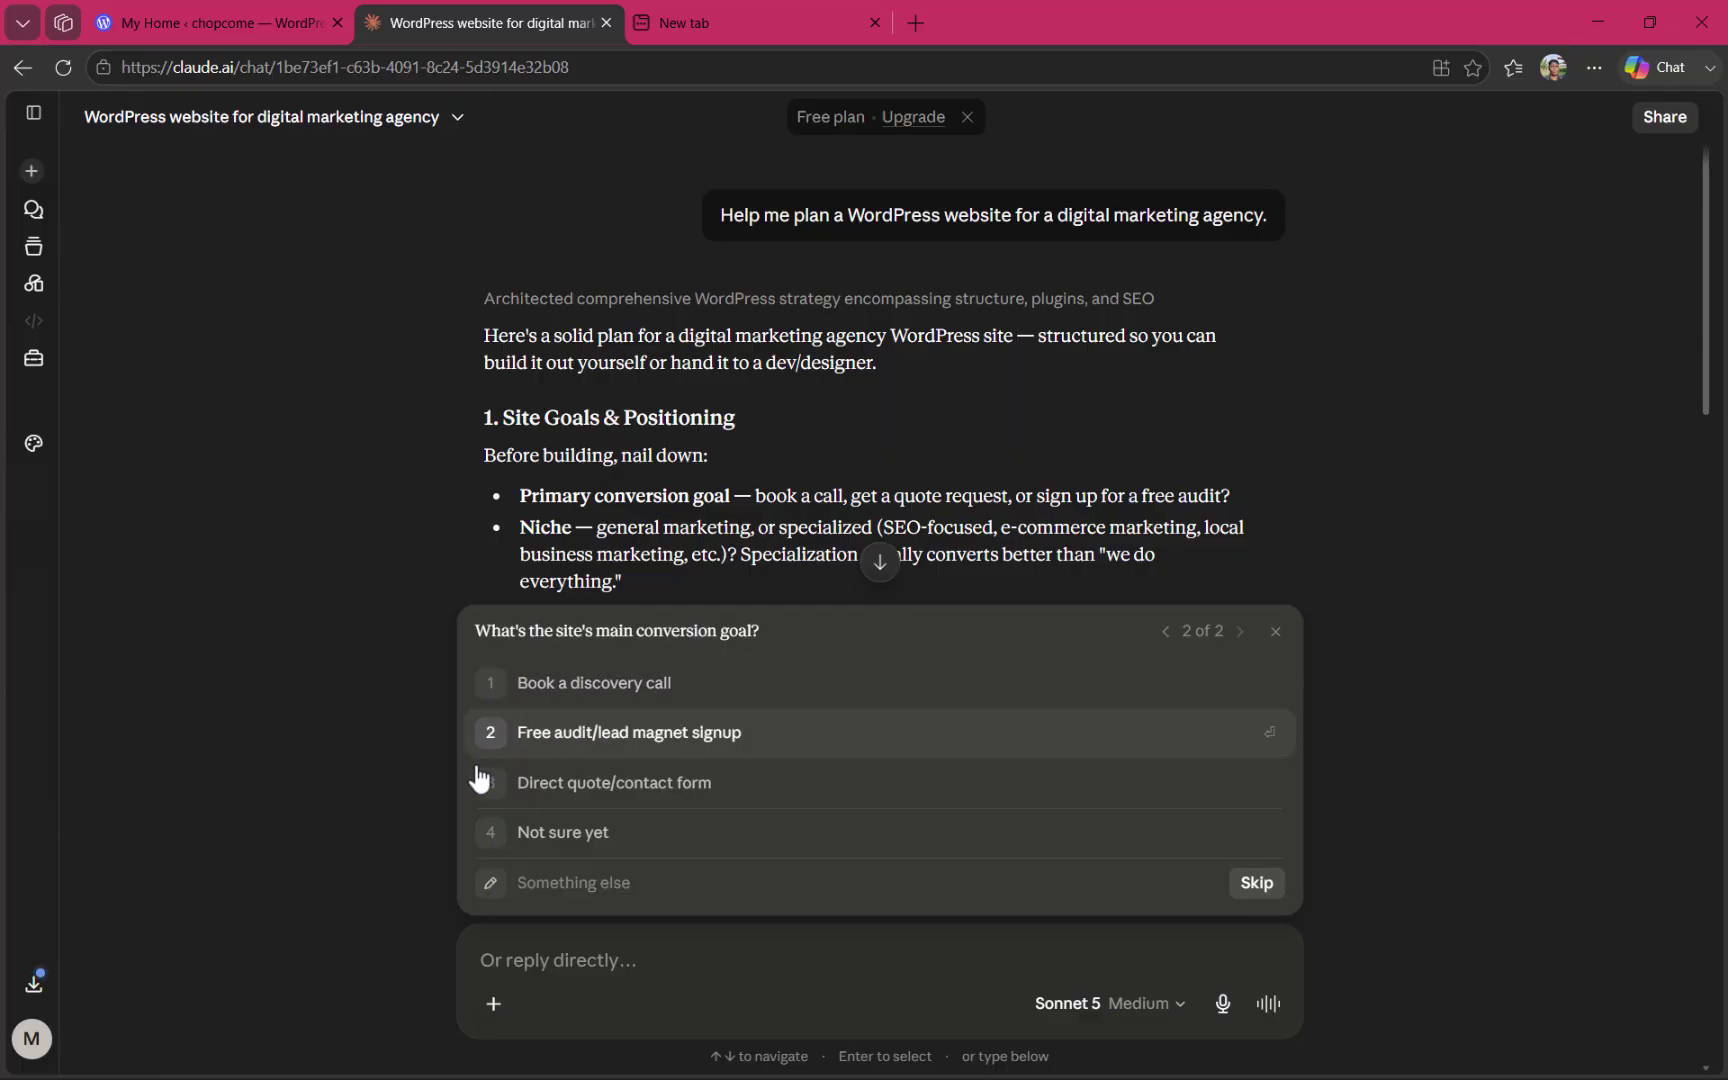
{"action": "left_click", "coordinate": [586, 830]}
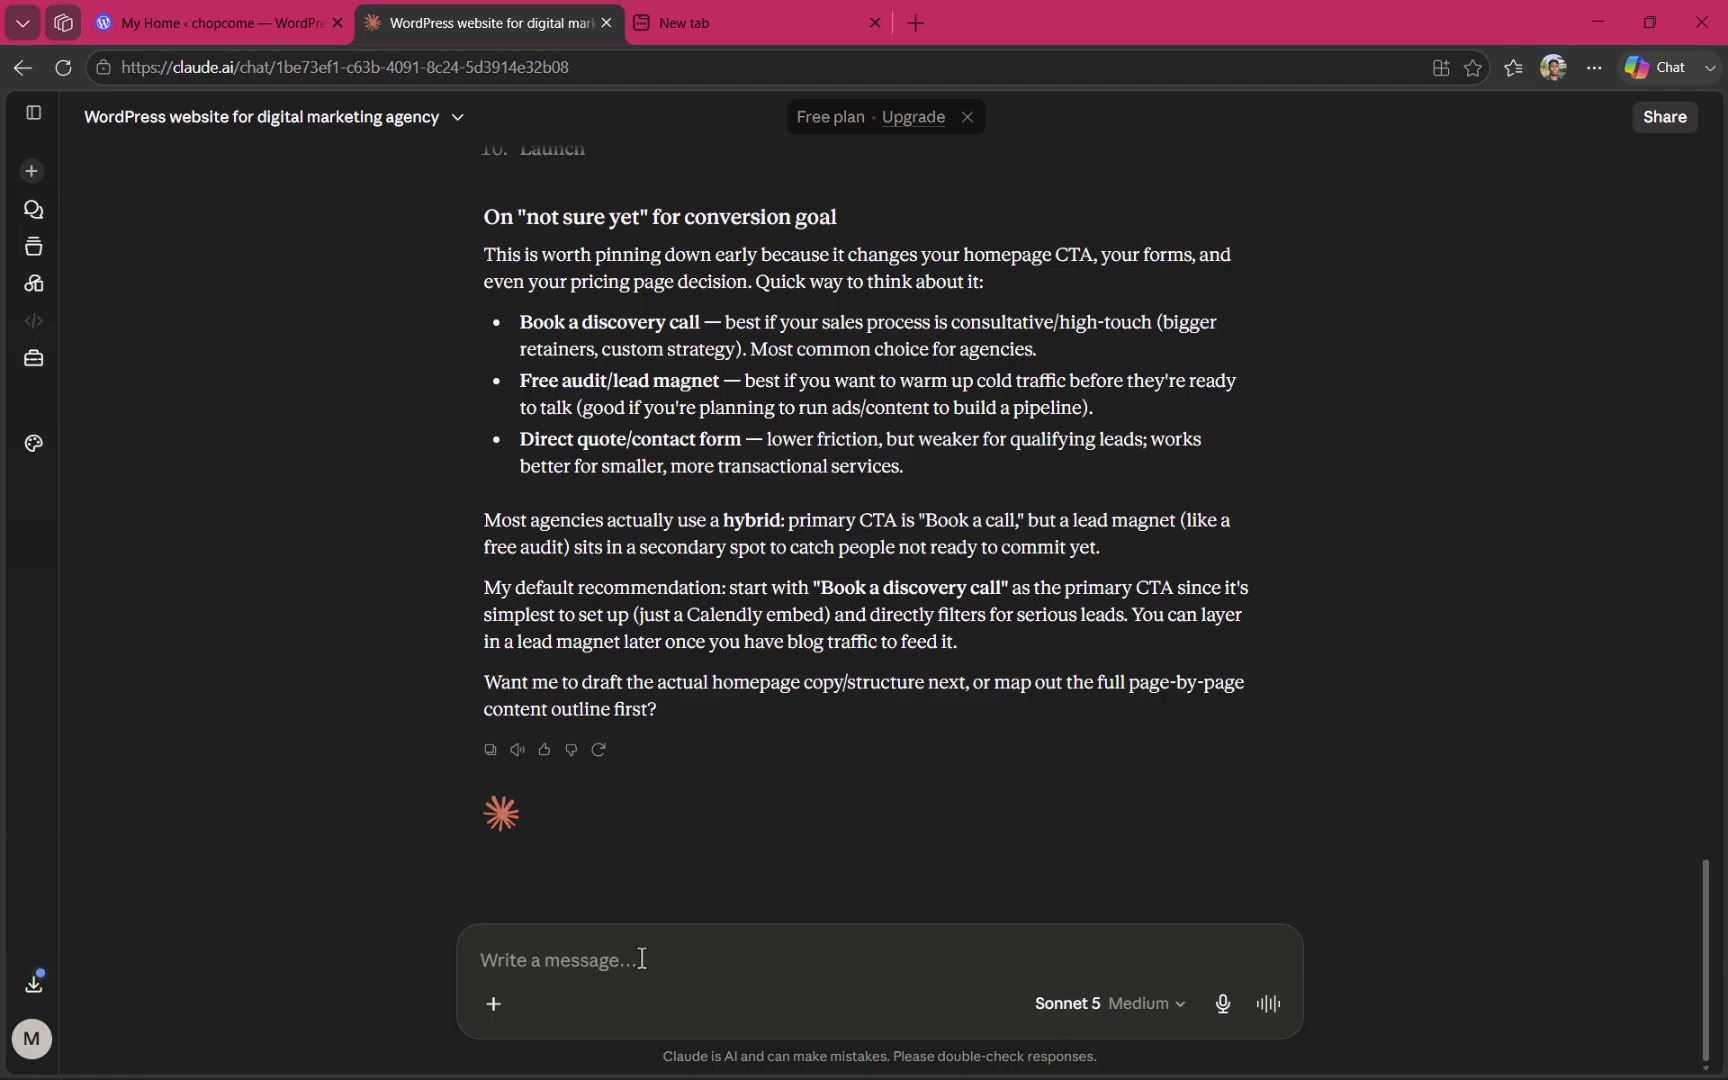
- Ask Claude to "generate content for the homepage"
{"action": "type", "text": "generate content for the homepage"}
{"action": "key", "text": "Return"}
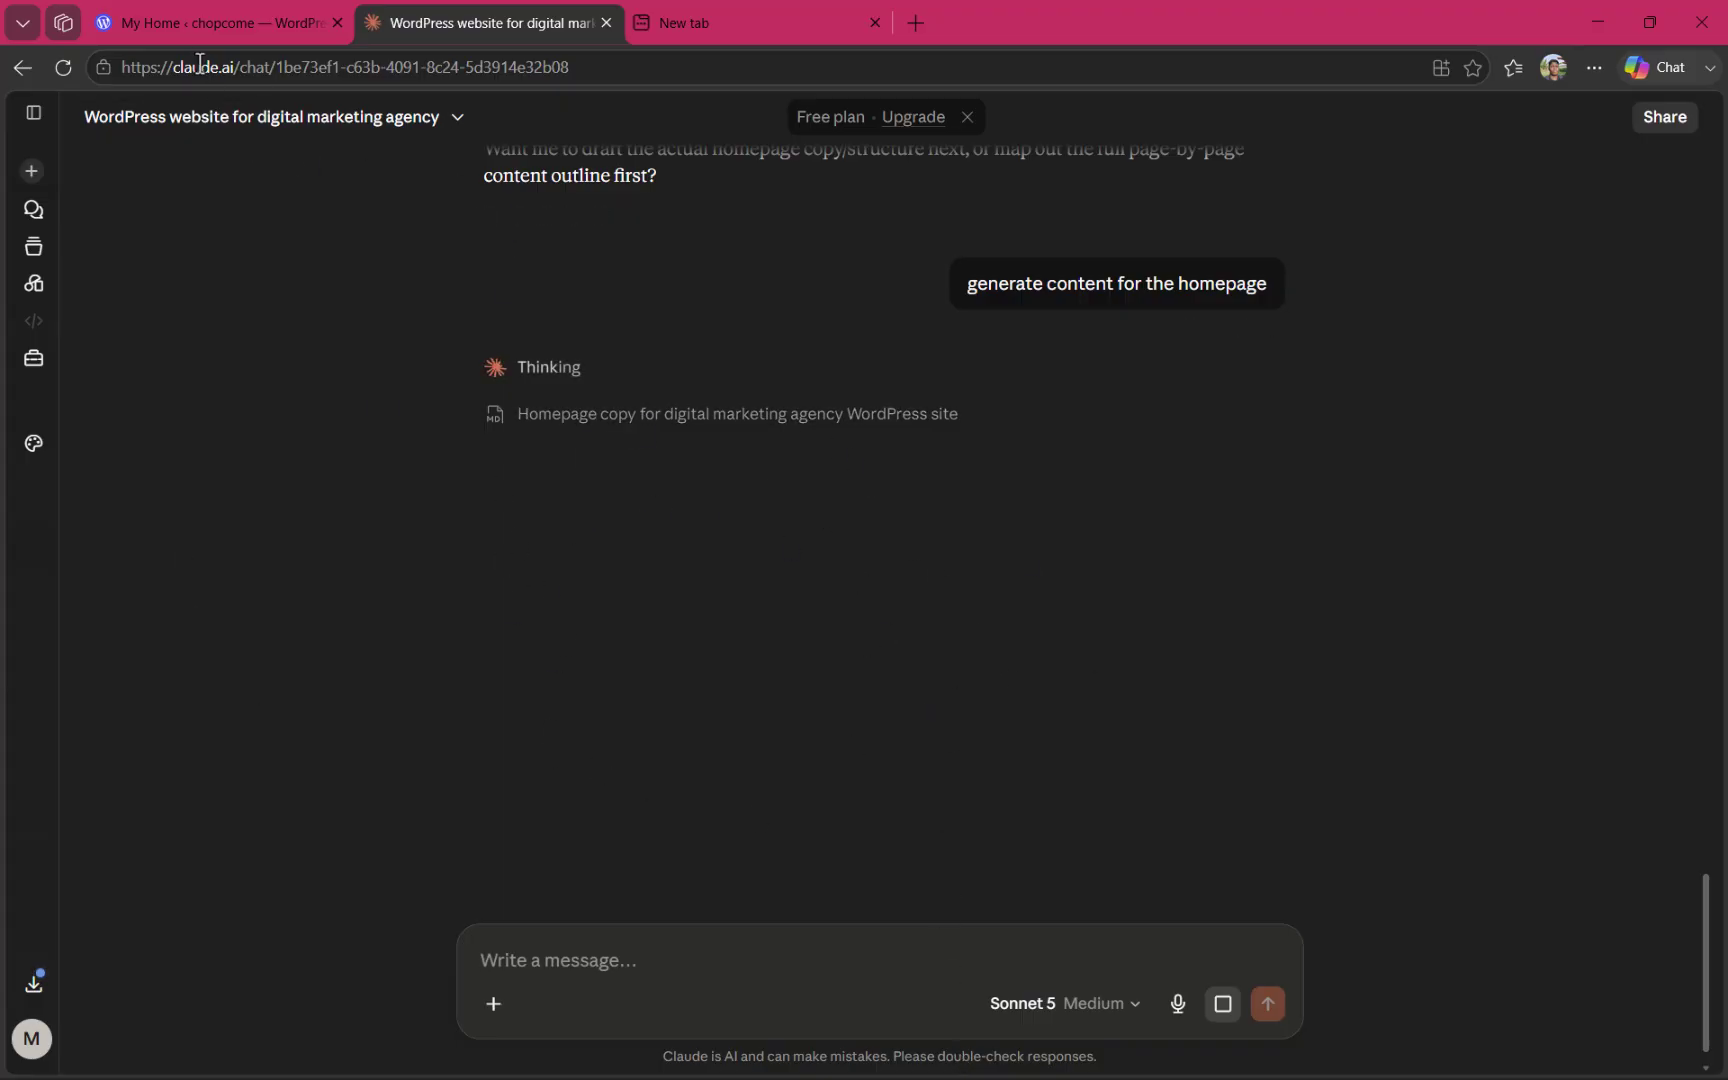
- Switch to the WordPress dashboard and start a new page from the site's pages list
{"action": "left_click", "coordinate": [182, 40]}
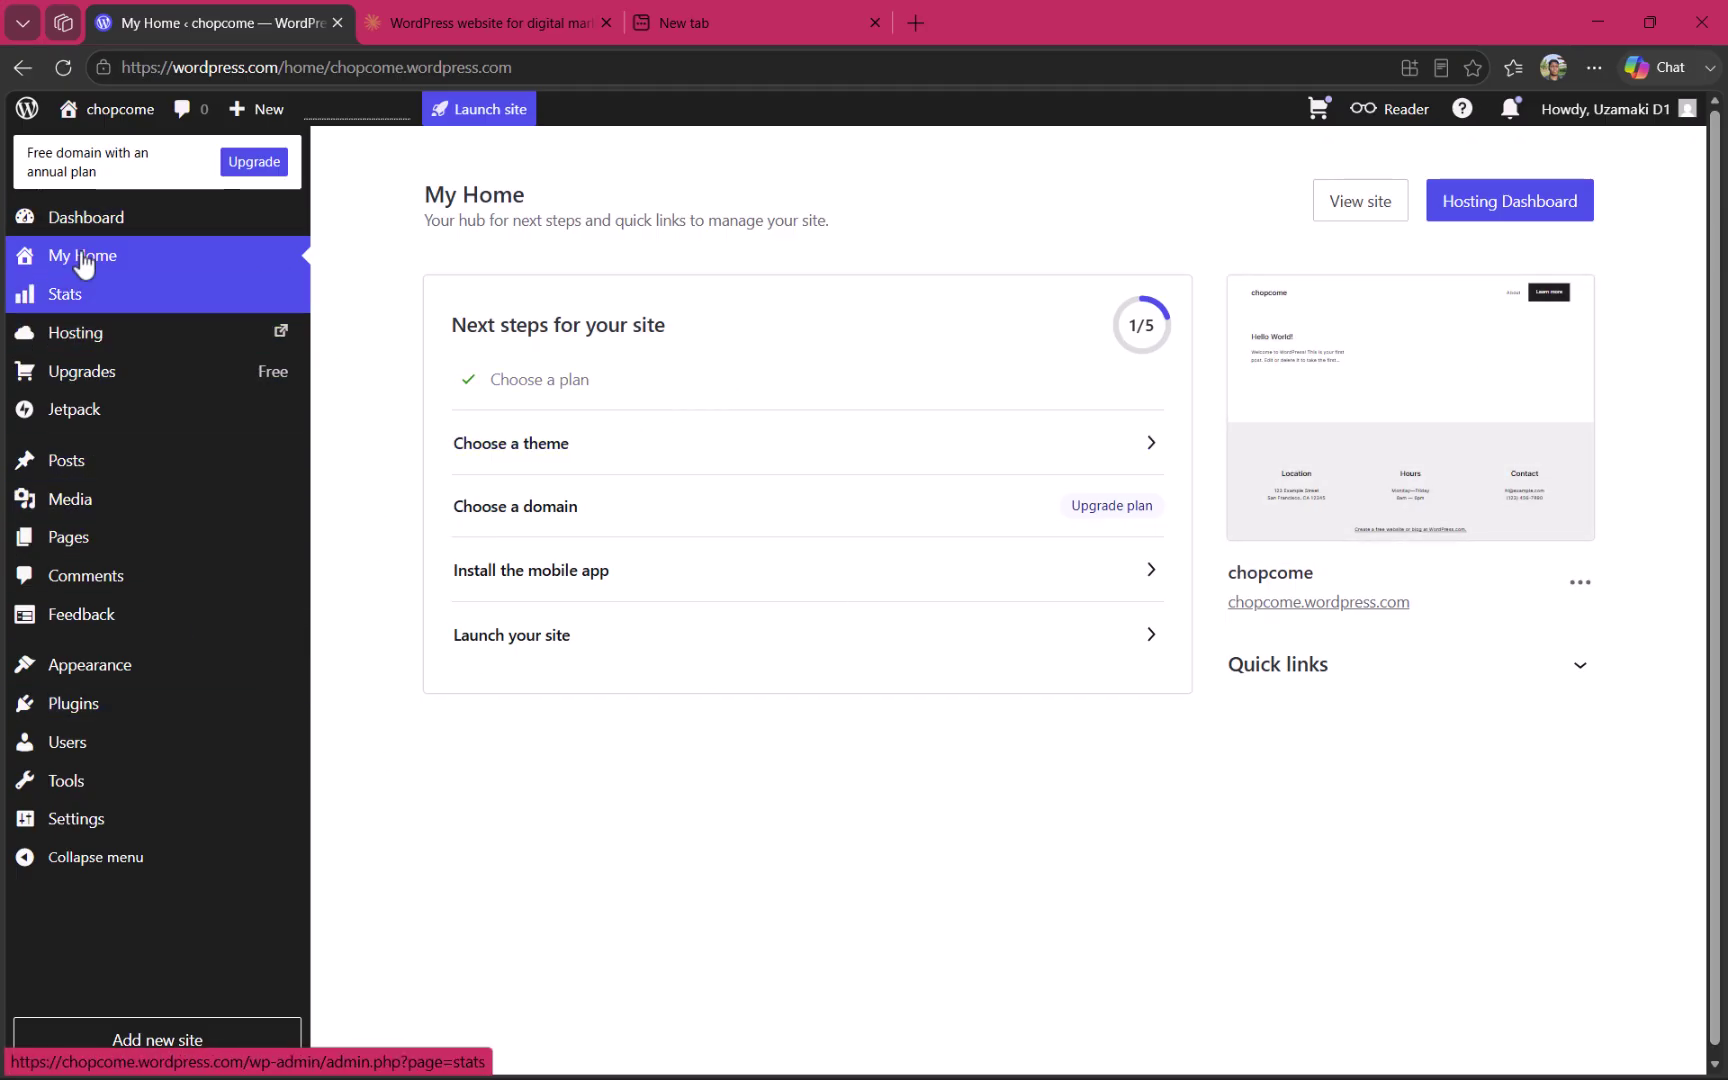
{"action": "left_click", "coordinate": [75, 543]}
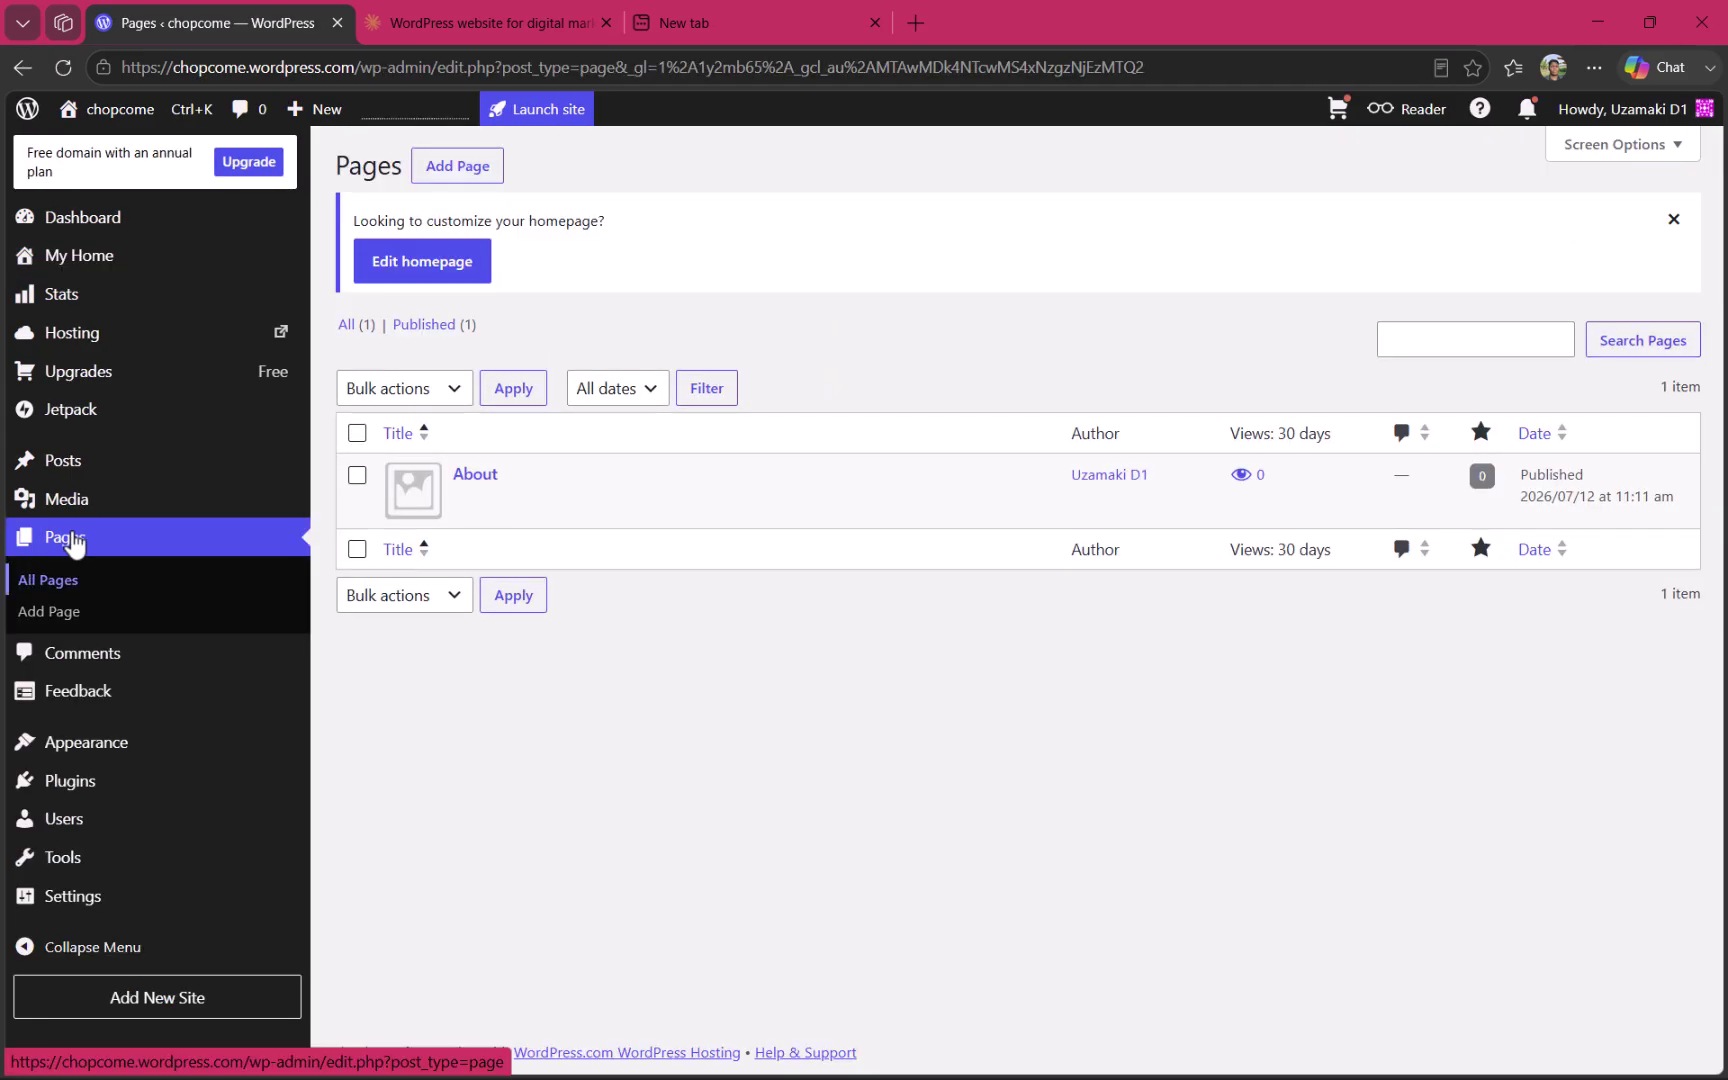
{"action": "left_click", "coordinate": [459, 180]}
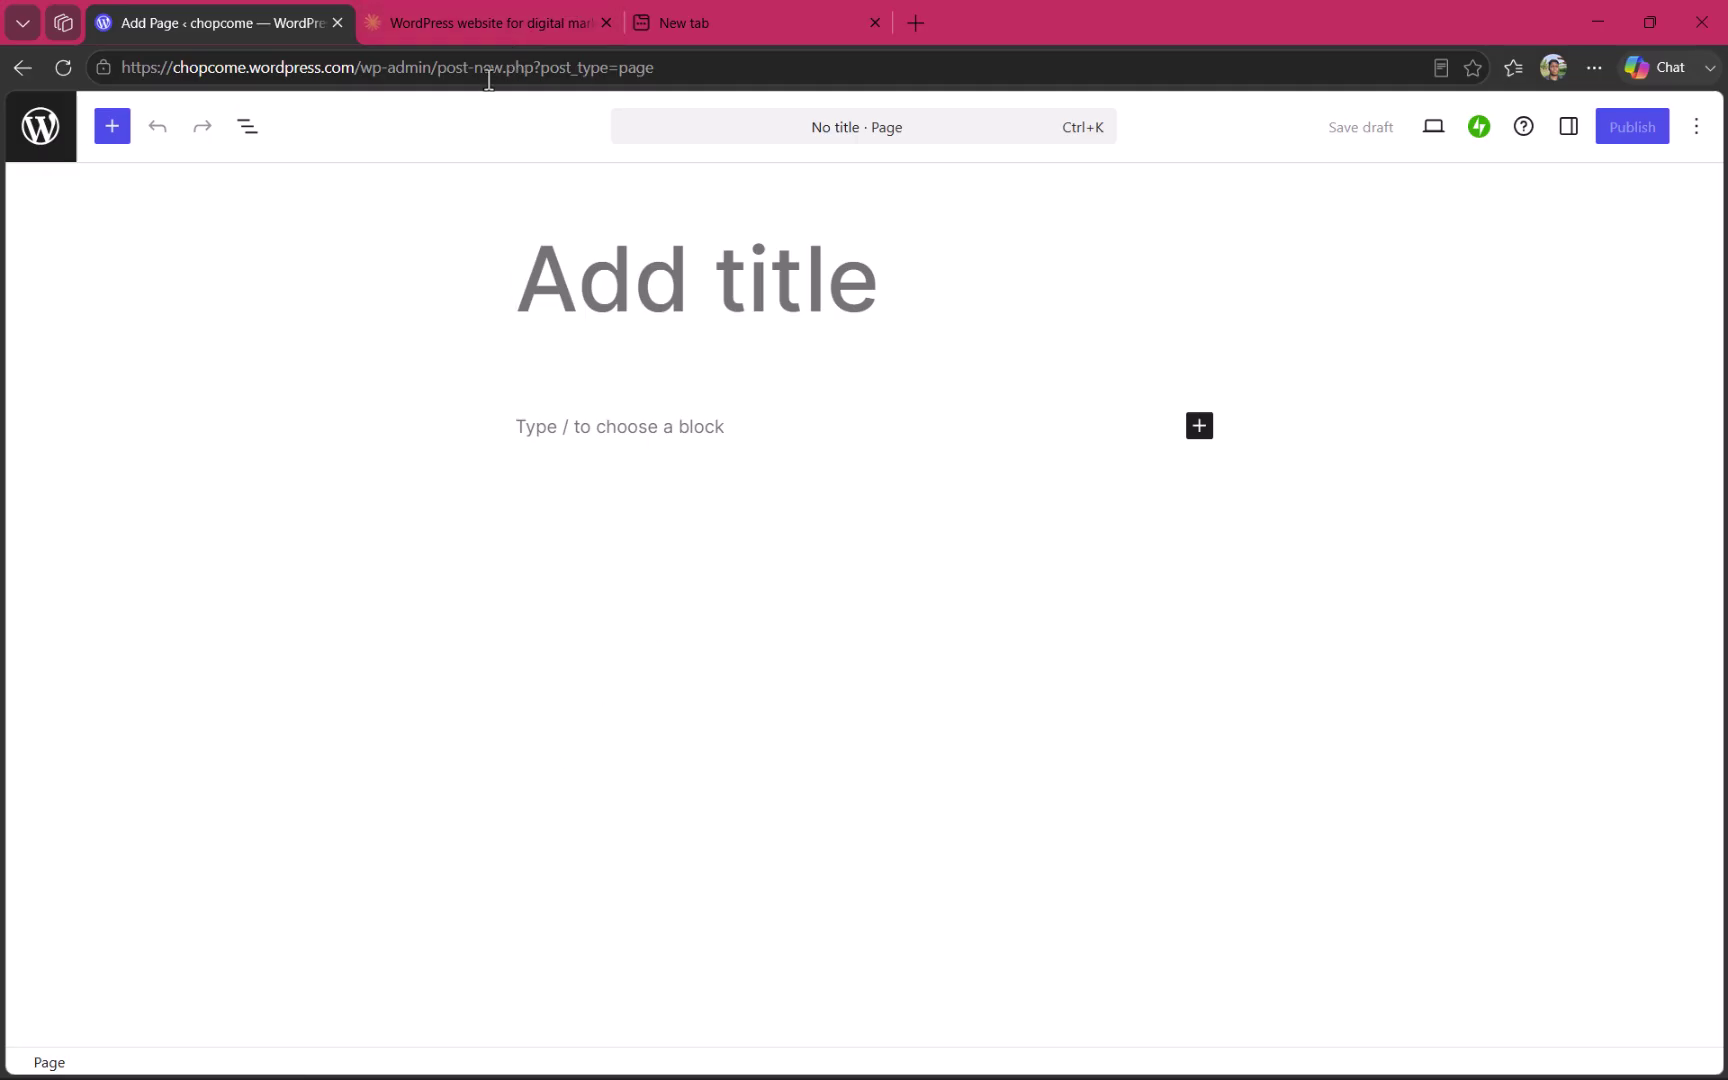
- Copy the generated homepage copy from Claude, paste it into the new WordPress page starting at the title, and review the content
{"action": "left_click", "coordinate": [473, 36]}
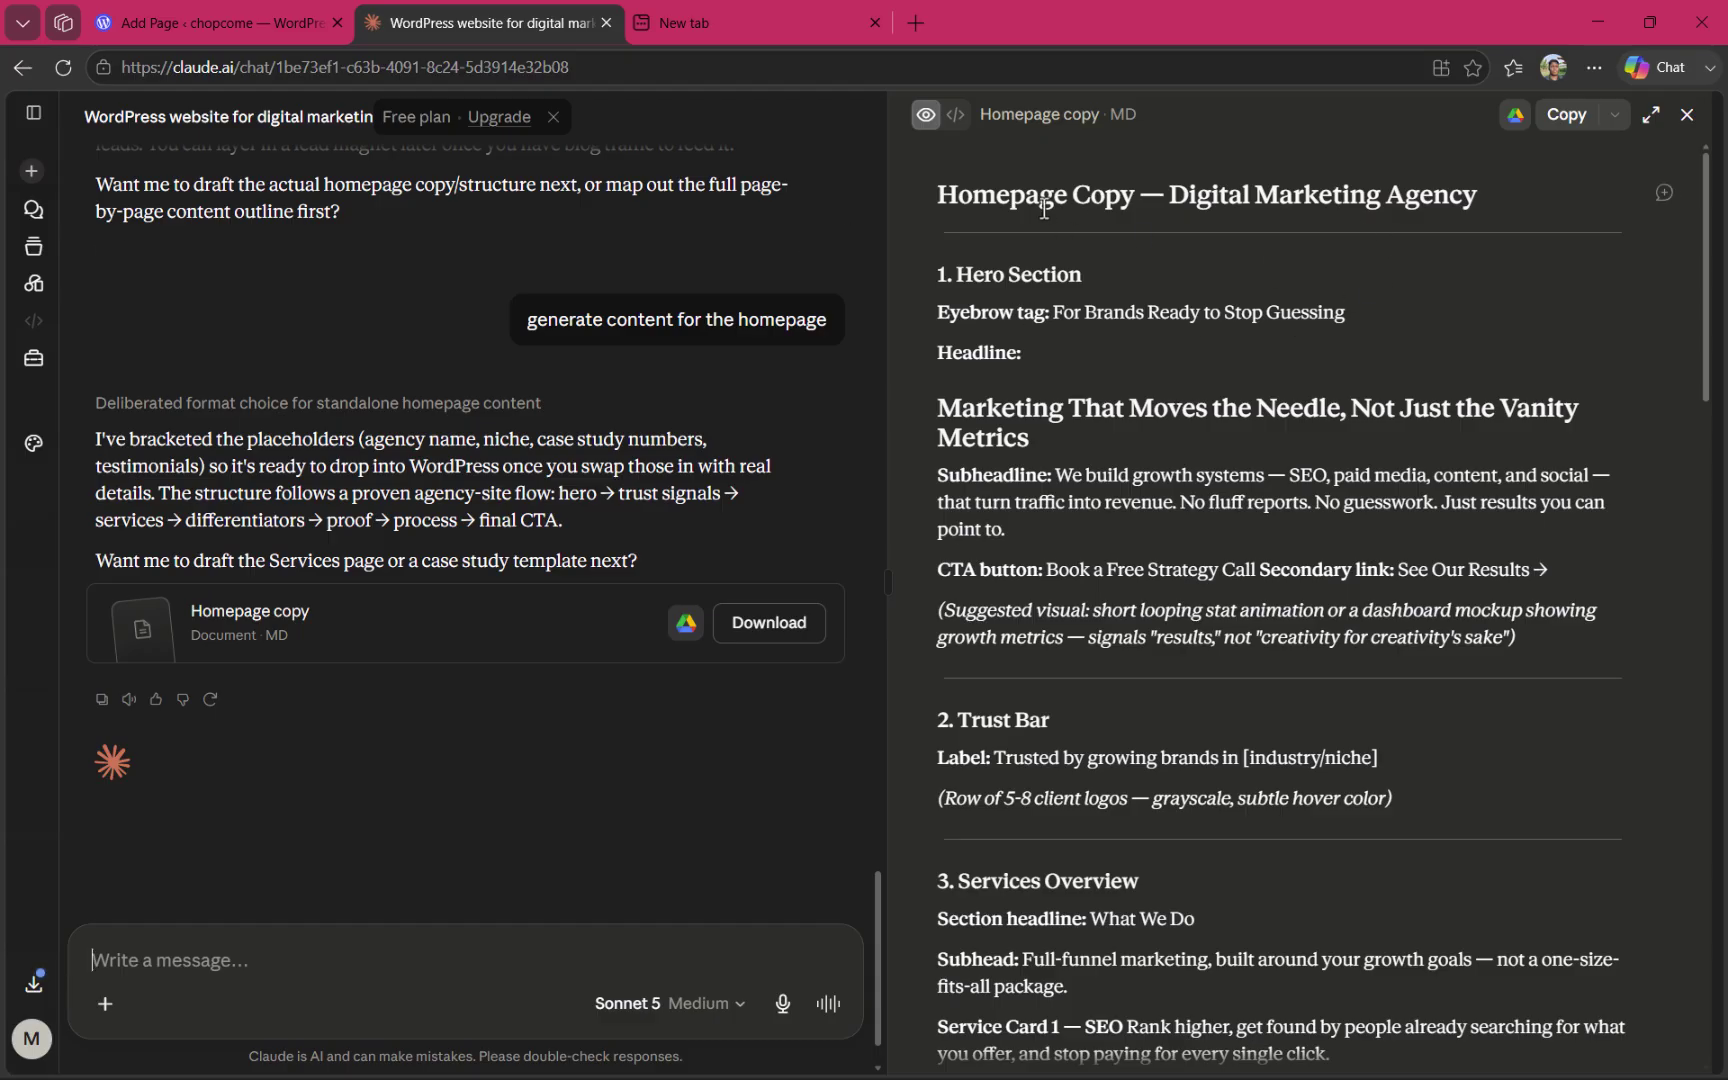
{"action": "left_click", "coordinate": [1577, 125]}
{"action": "left_click", "coordinate": [207, 20]}
{"action": "left_click", "coordinate": [674, 329]}
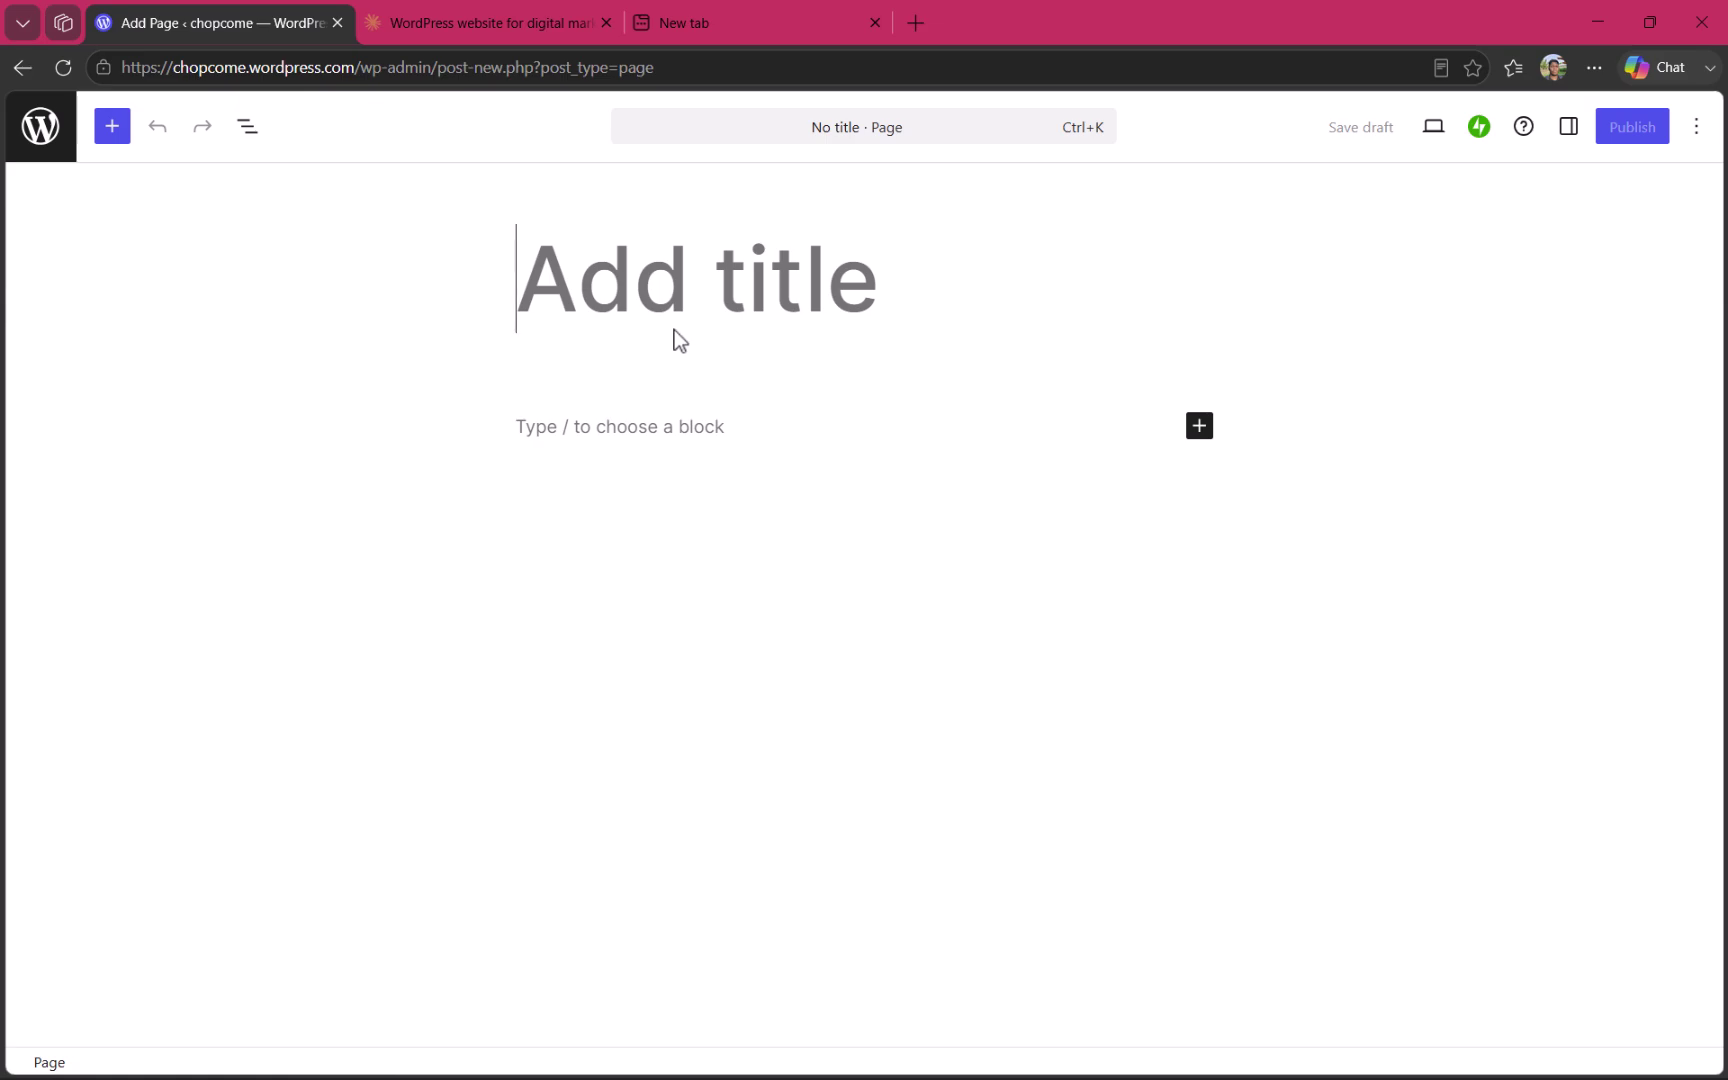
{"action": "key", "text": "ctrl+v"}
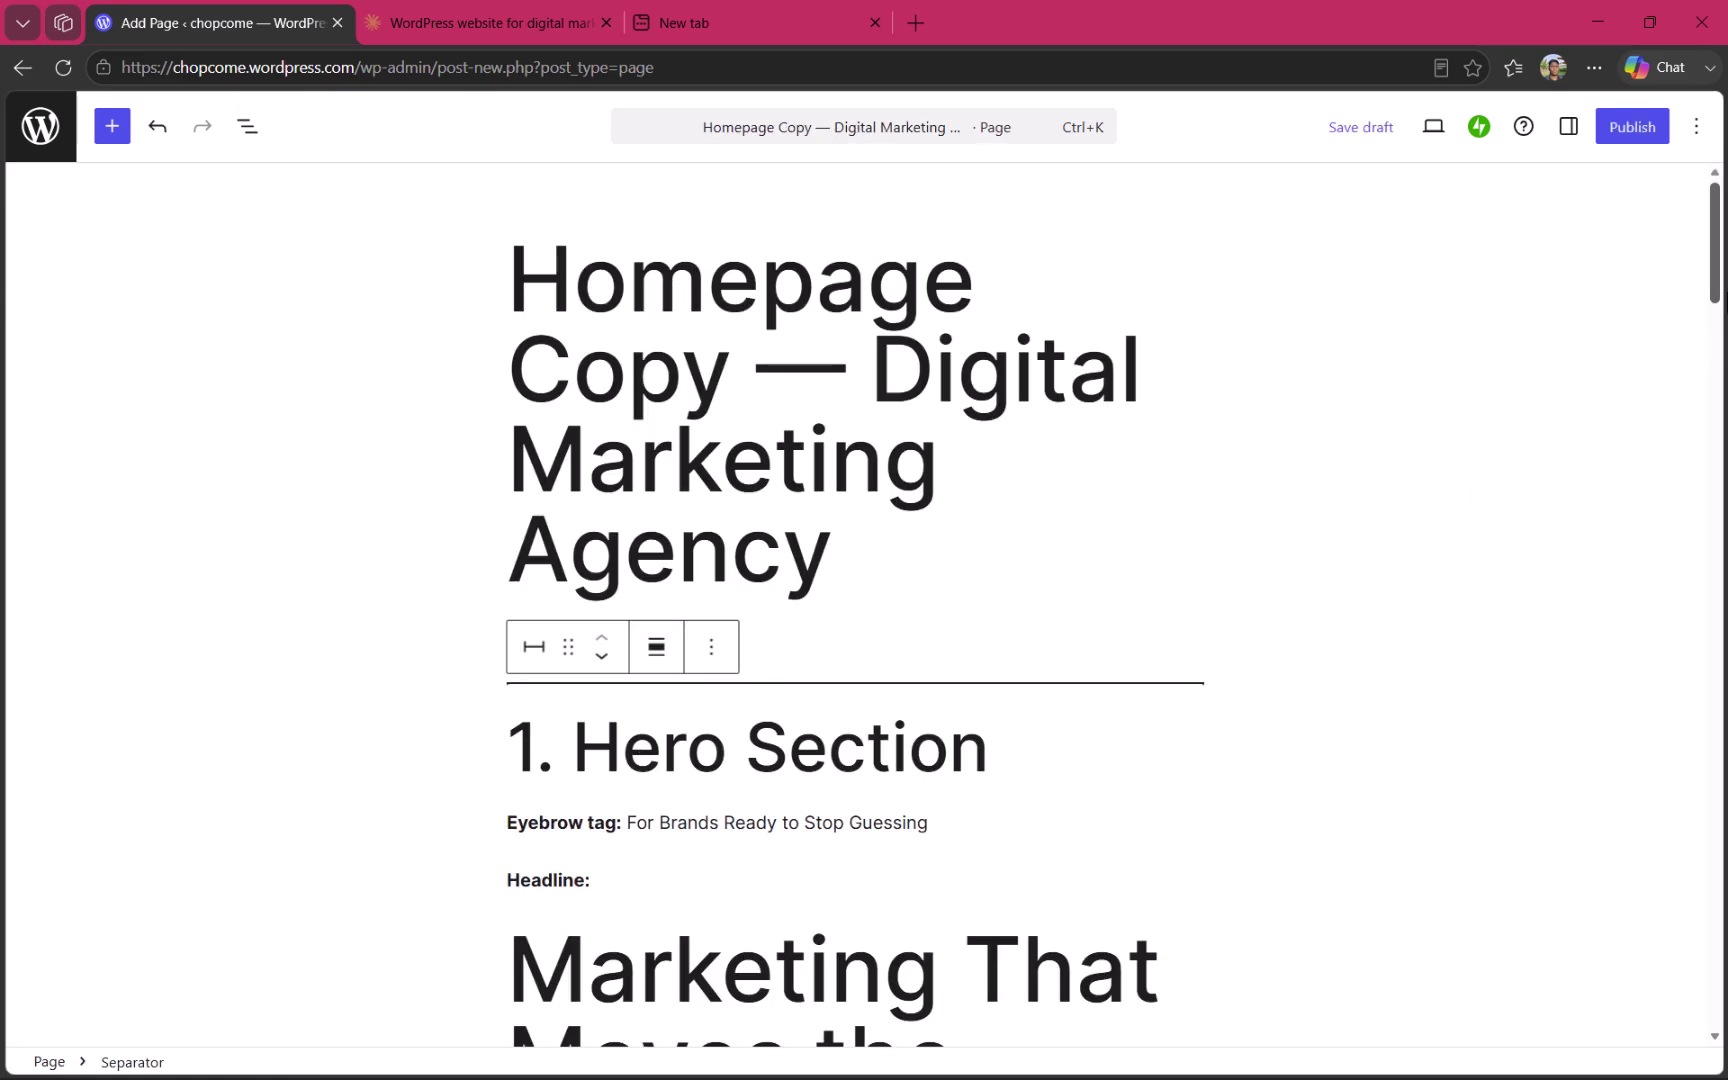
{"action": "scroll", "coordinate": [1697, 556], "scroll_direction": "down", "scroll_amount": 12}
{"action": "scroll", "coordinate": [1697, 556], "scroll_direction": "down", "scroll_amount": 20}
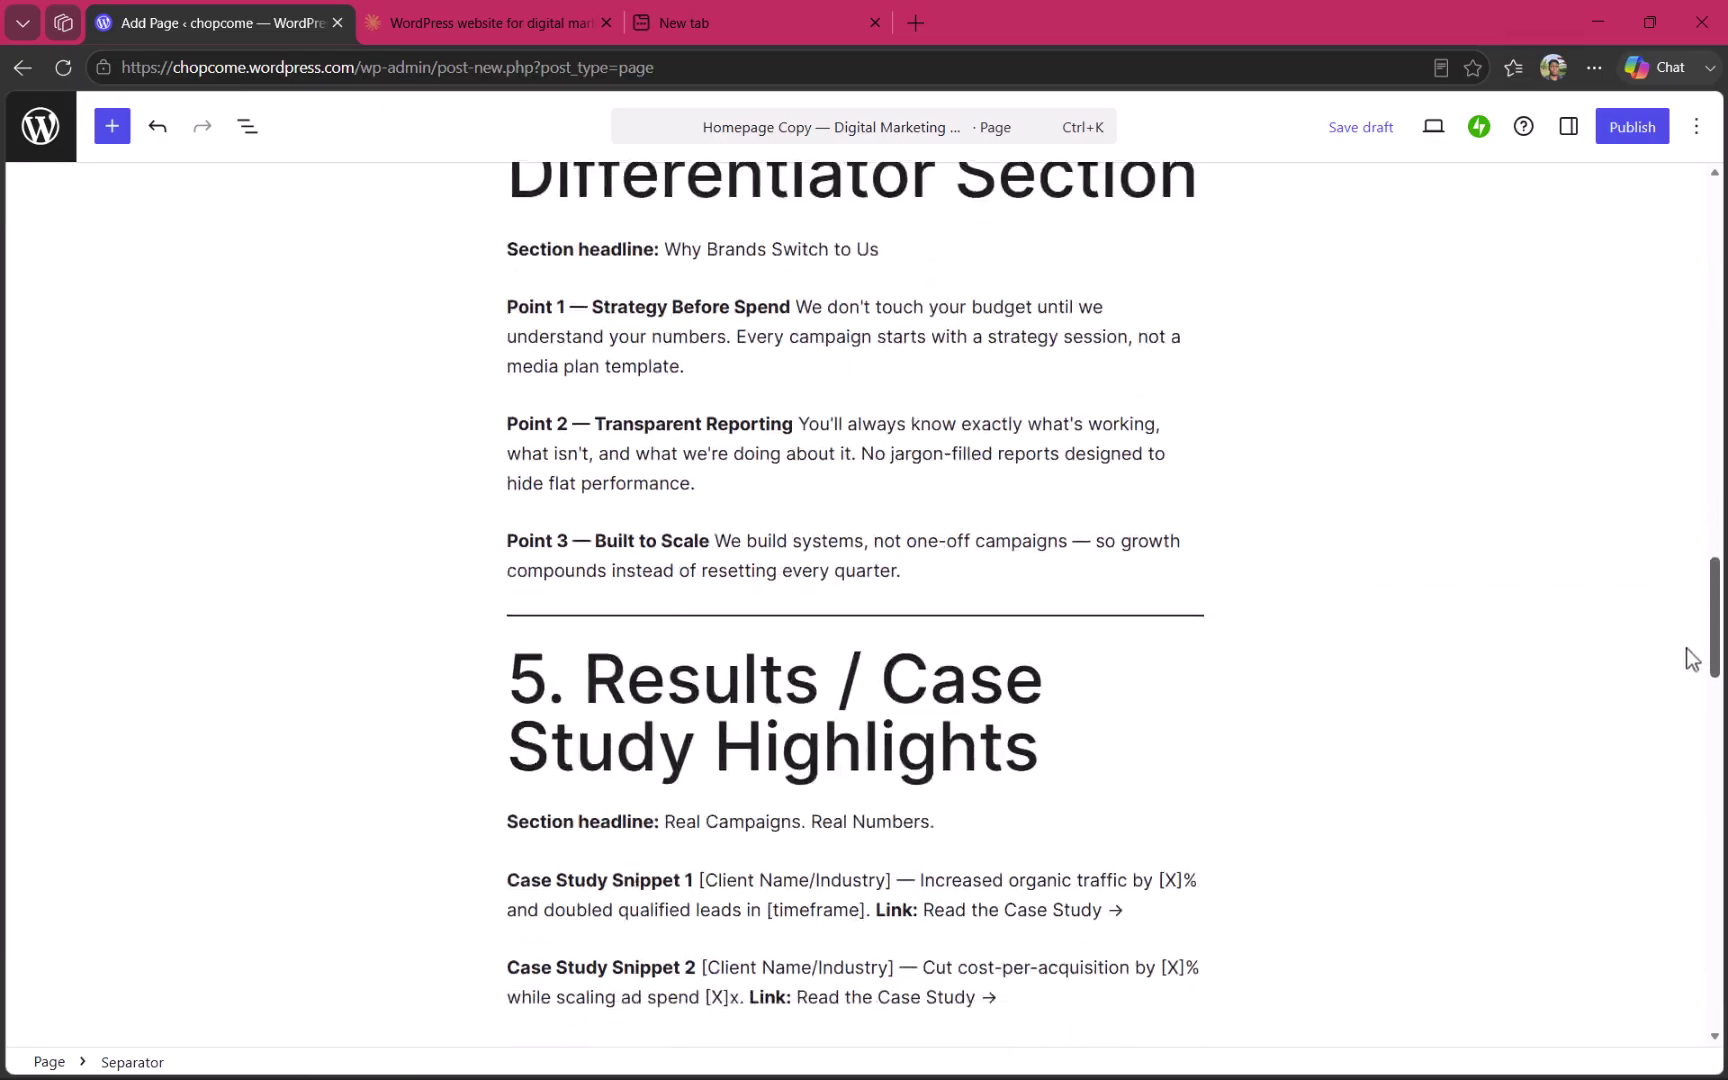
{"action": "scroll", "coordinate": [1672, 1000], "scroll_direction": "up", "scroll_amount": 20}
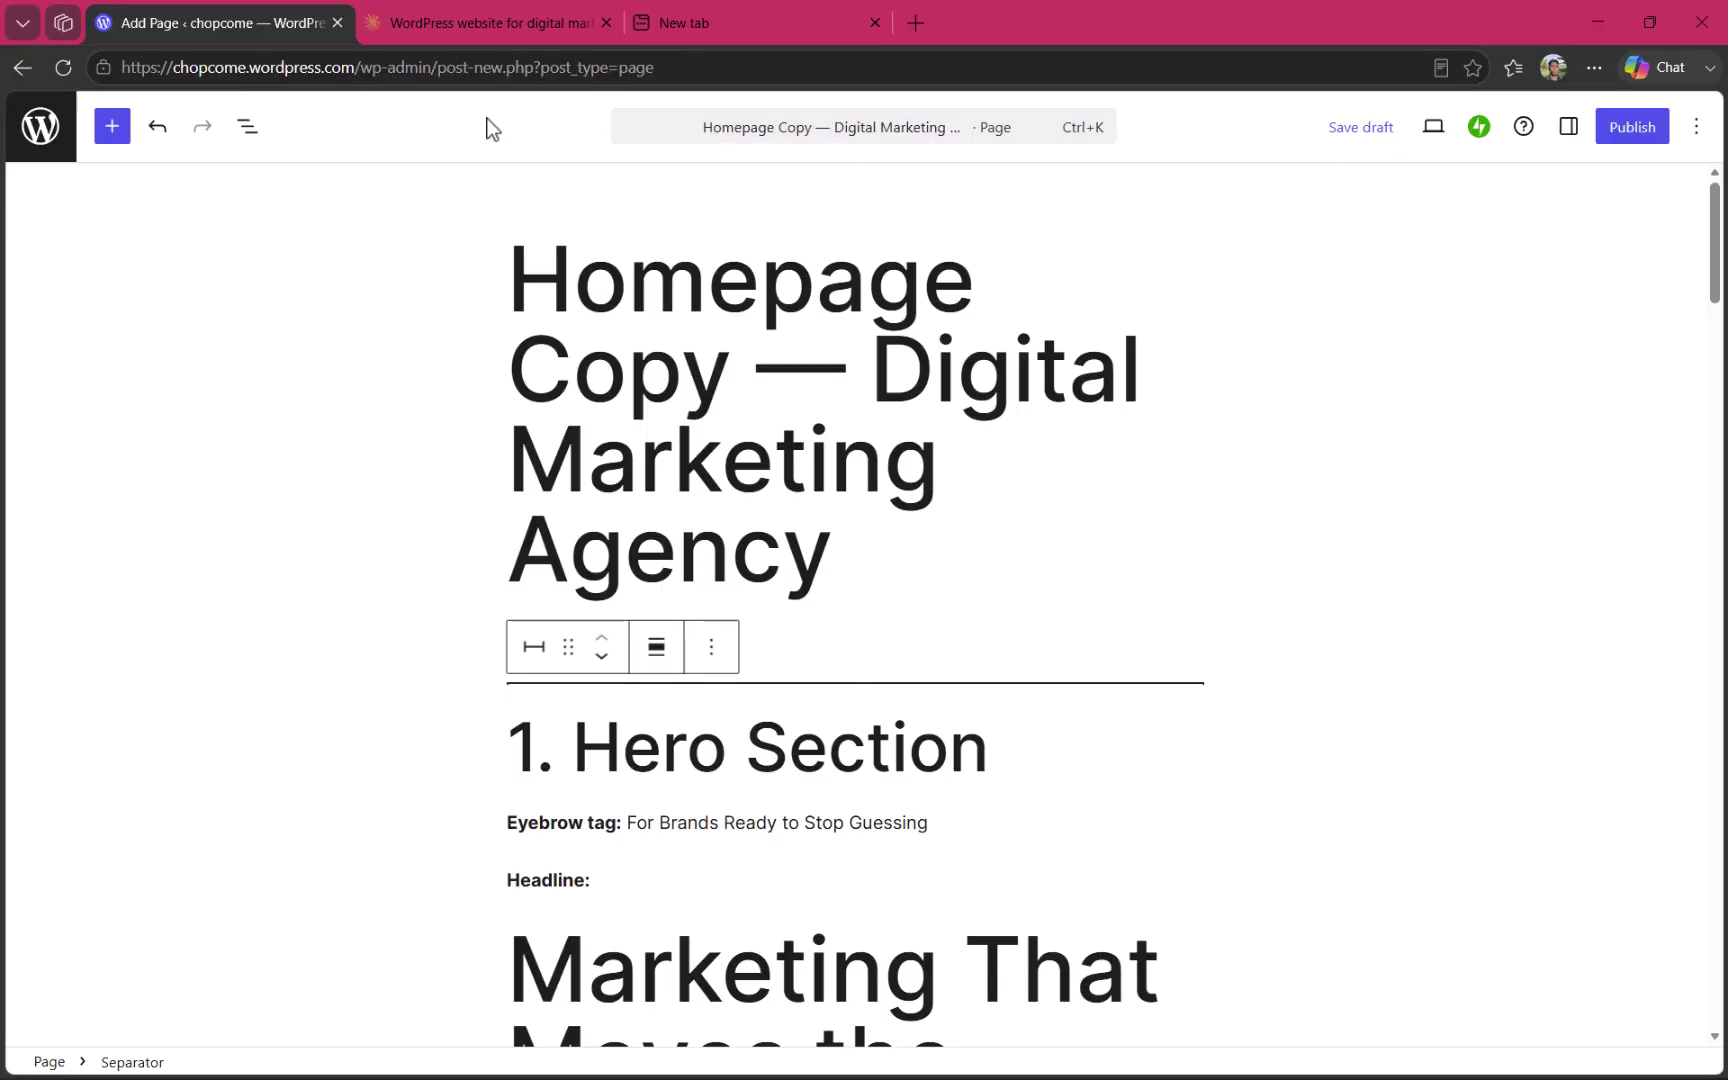
{"action": "left_click", "coordinate": [491, 35]}
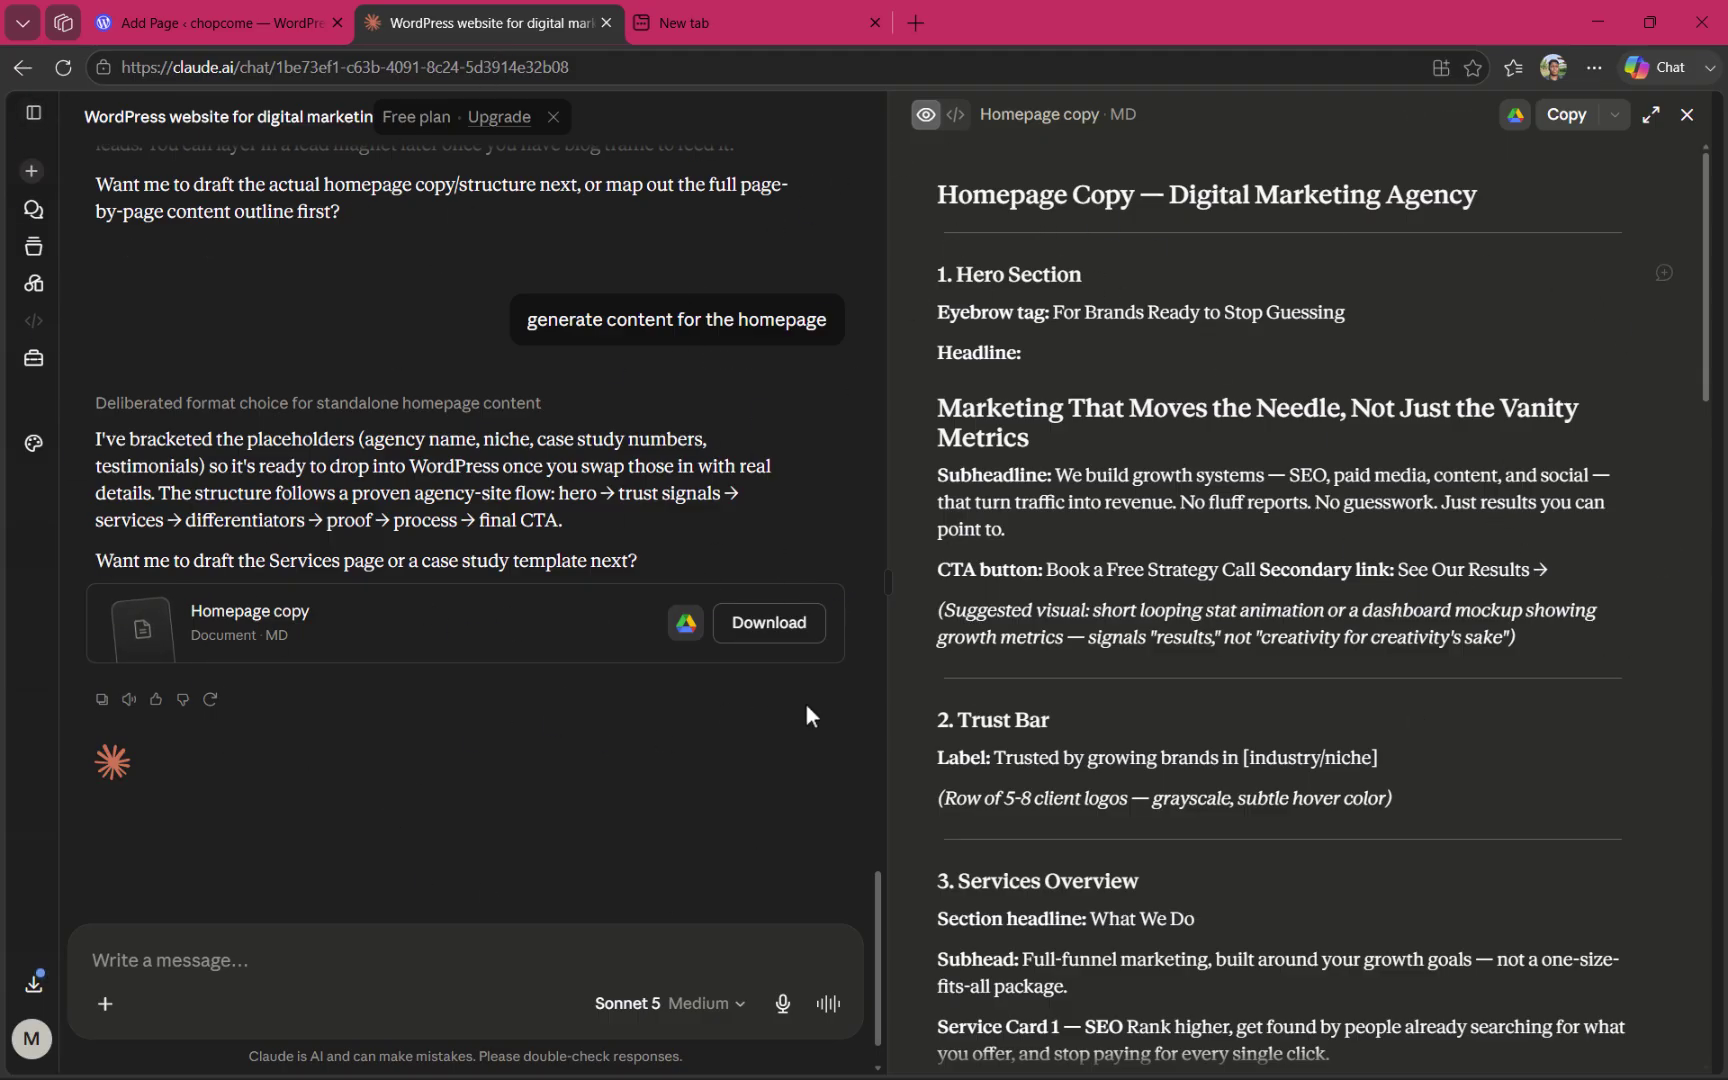
{"action": "left_click", "coordinate": [235, 970]}
{"action": "left_click", "coordinate": [200, 22]}
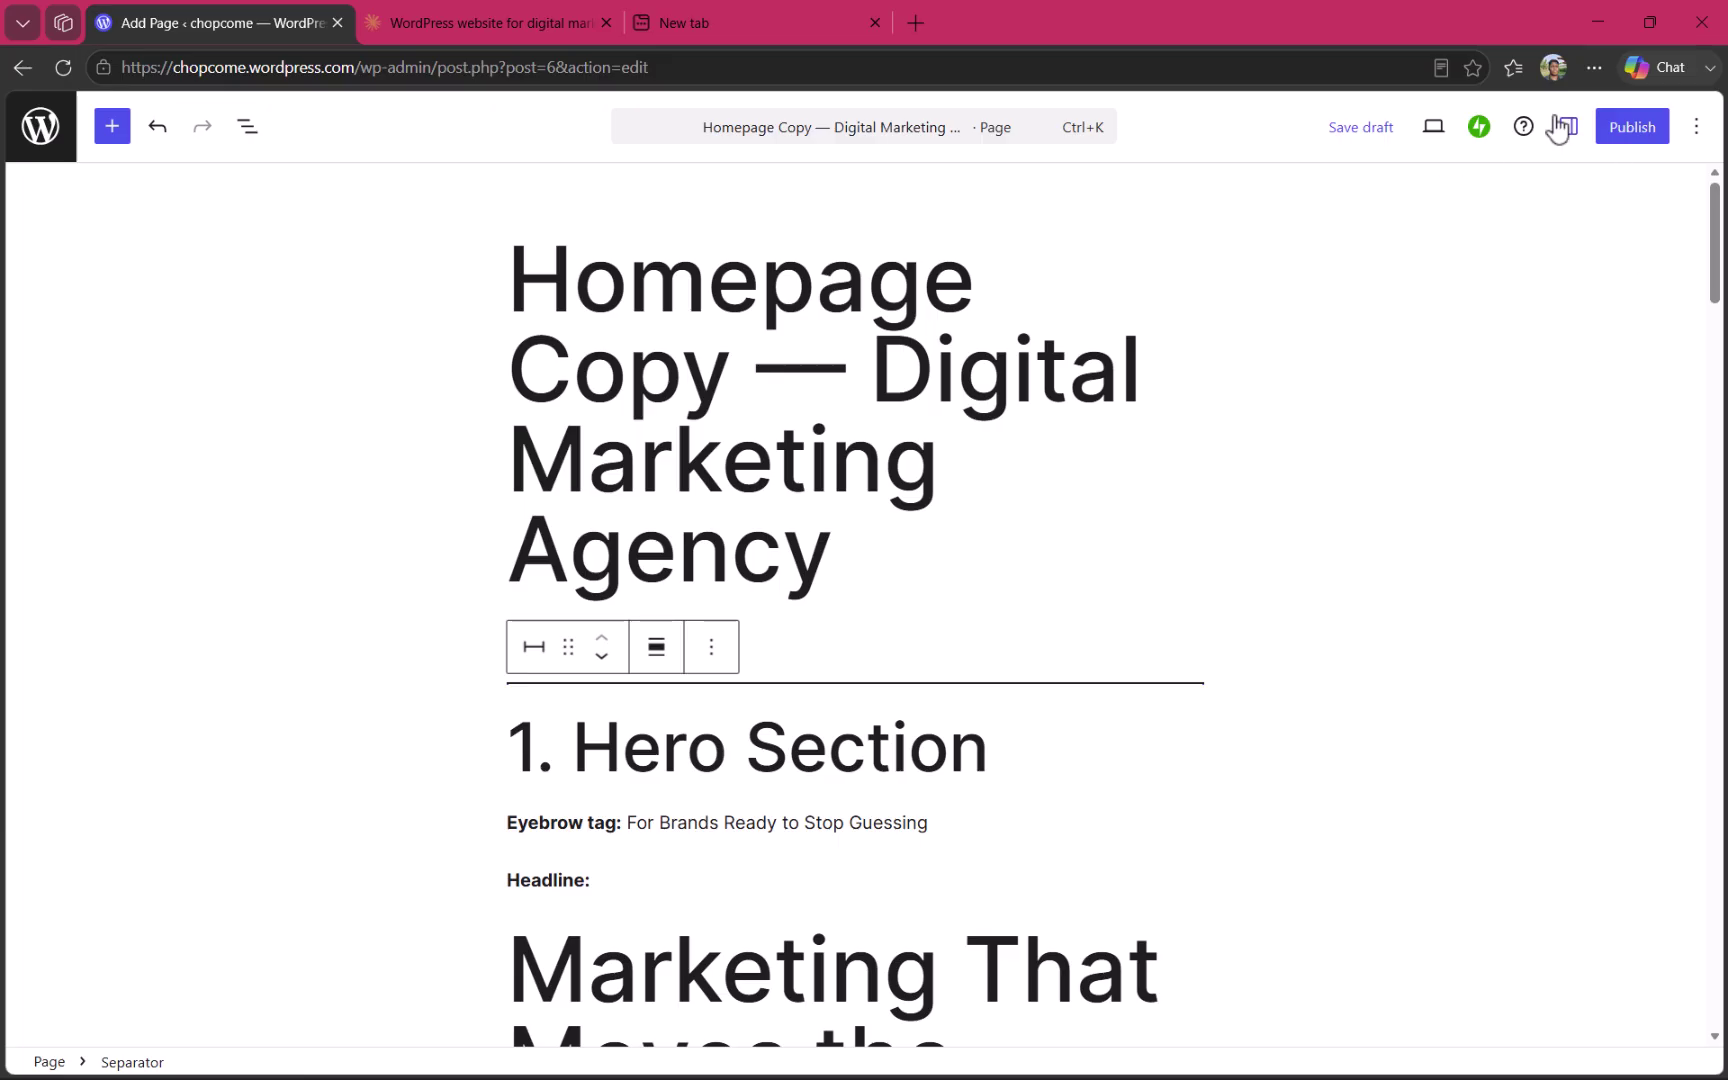
- Save the homepage copy page as a draft and leave the editor for the pages list
{"action": "left_click", "coordinate": [1384, 130]}
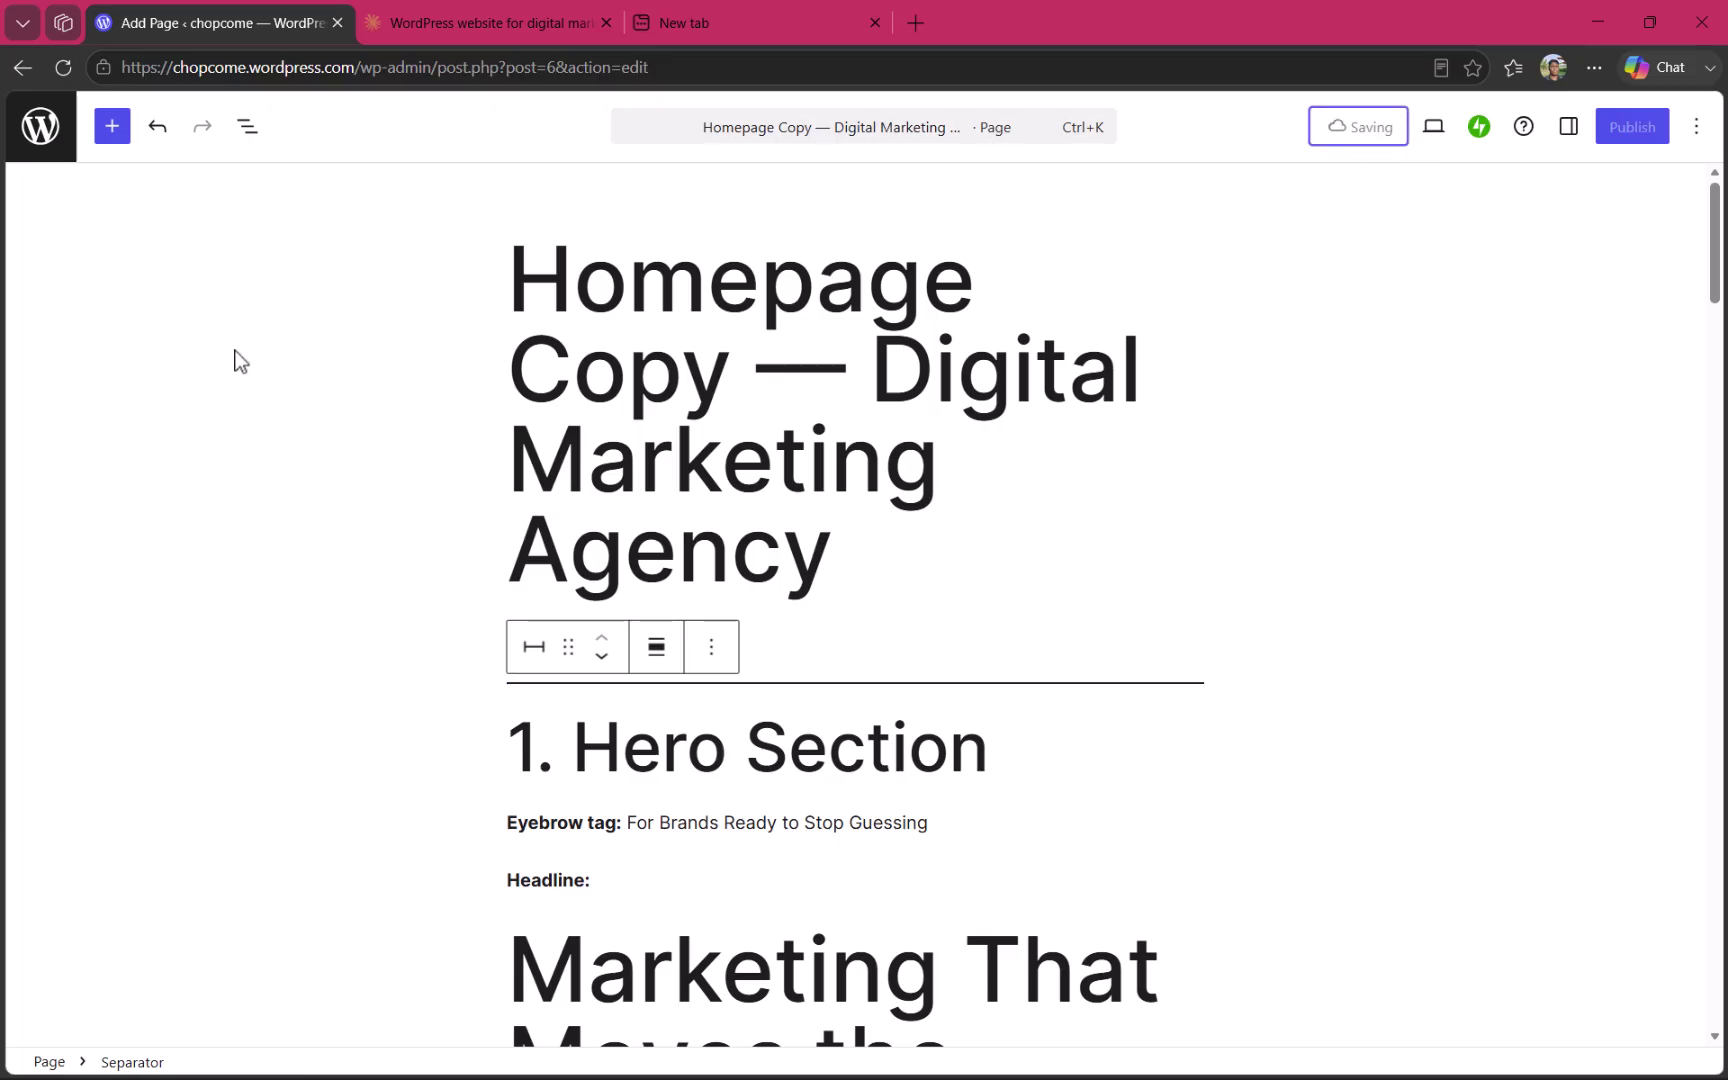
{"action": "left_click", "coordinate": [40, 127]}
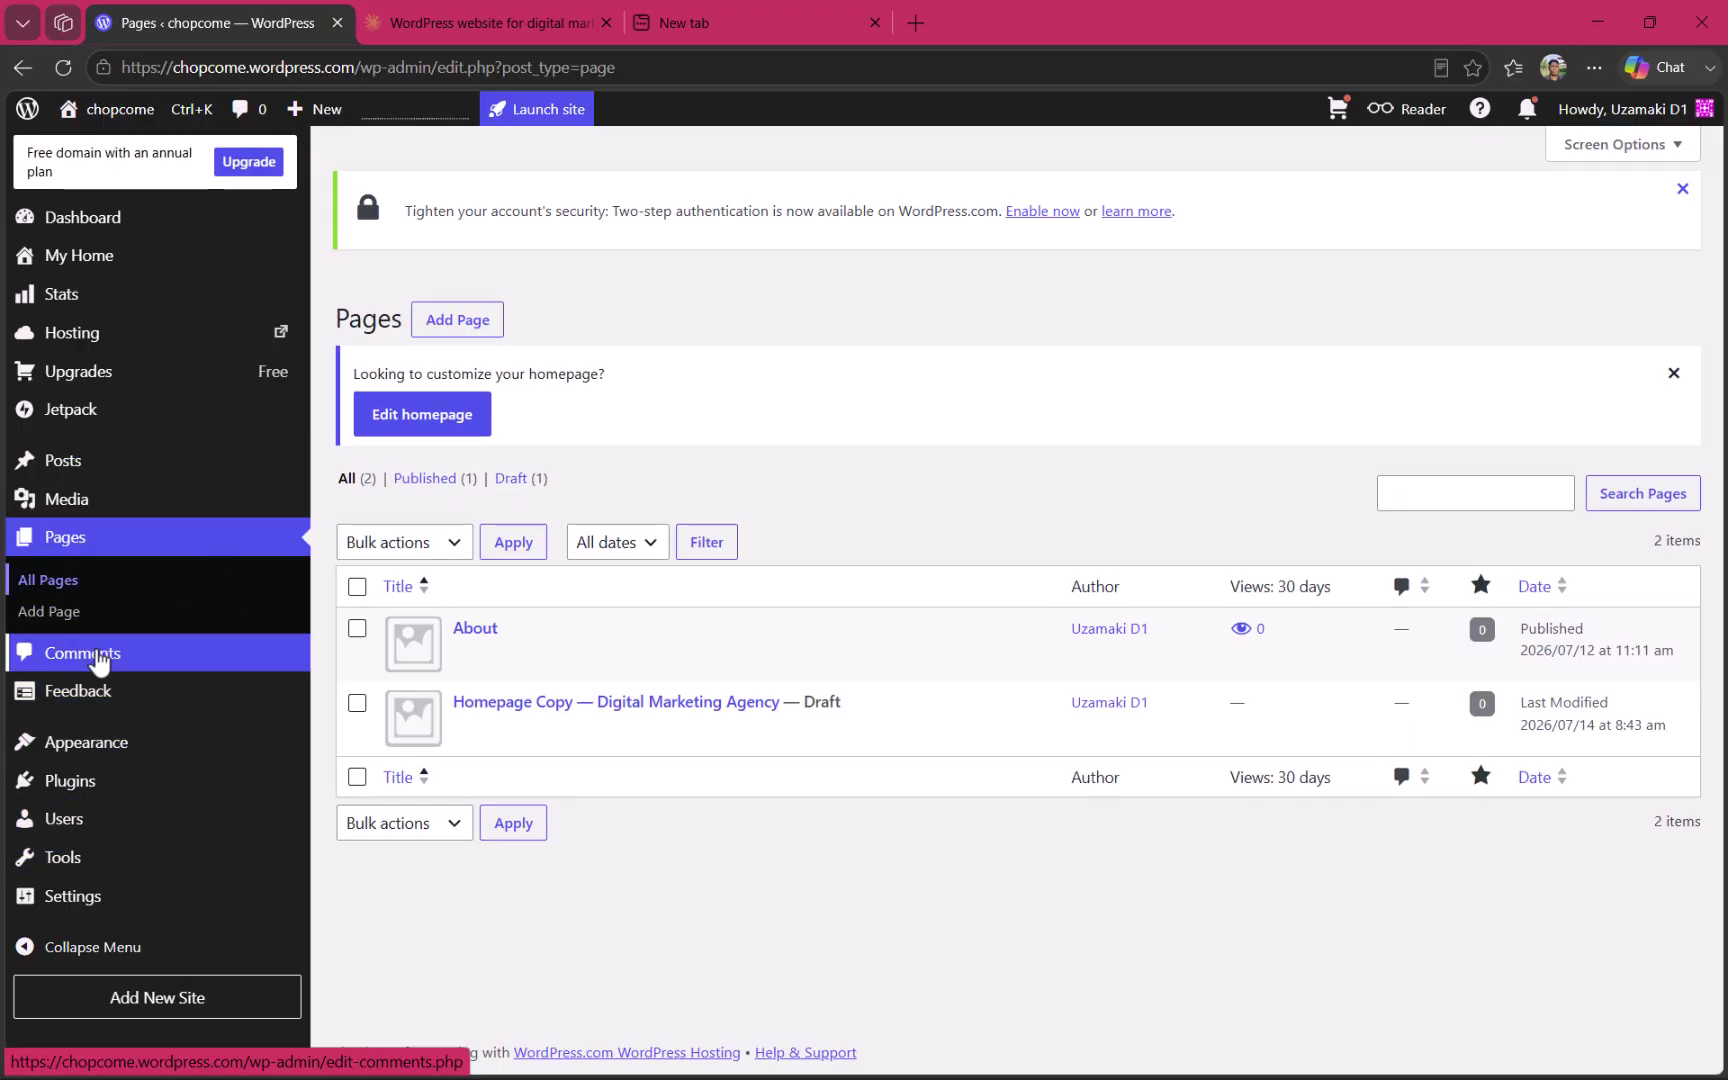
- Open the site's themes, and check the theme recommendation in Claude's setup order
{"action": "mouse_move", "coordinate": [110, 744]}
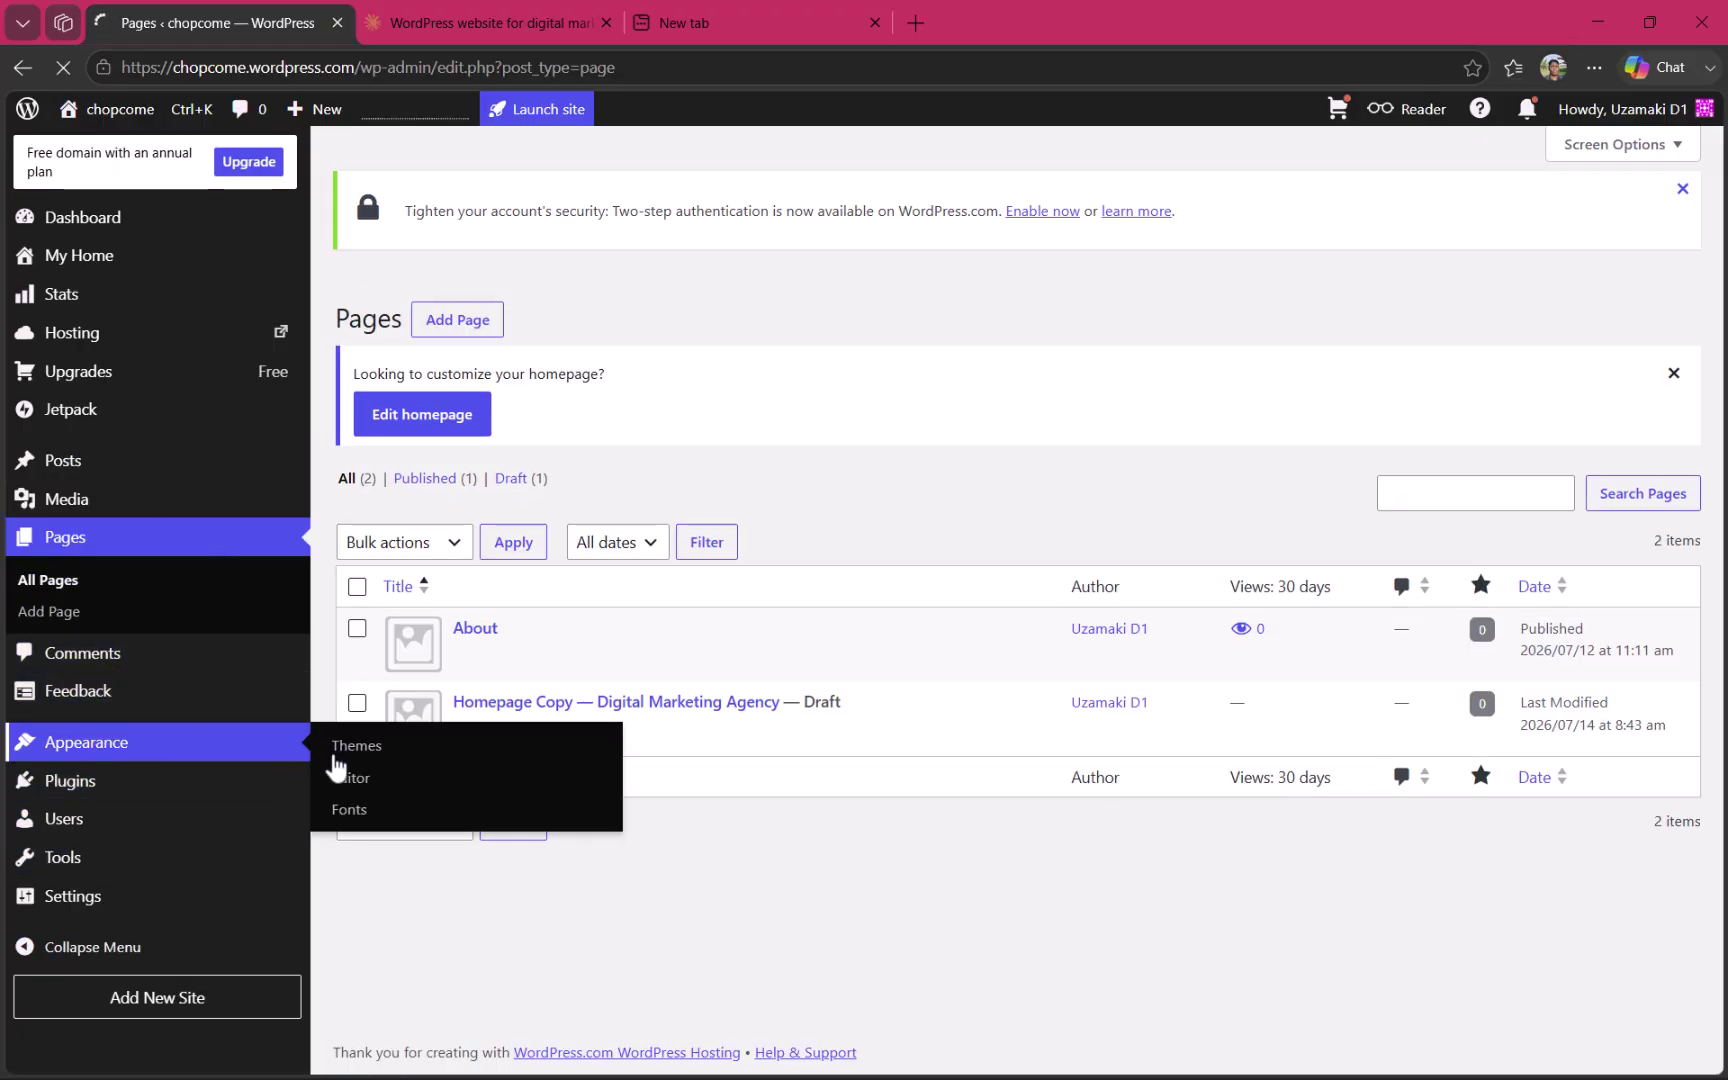
{"action": "left_click", "coordinate": [375, 748]}
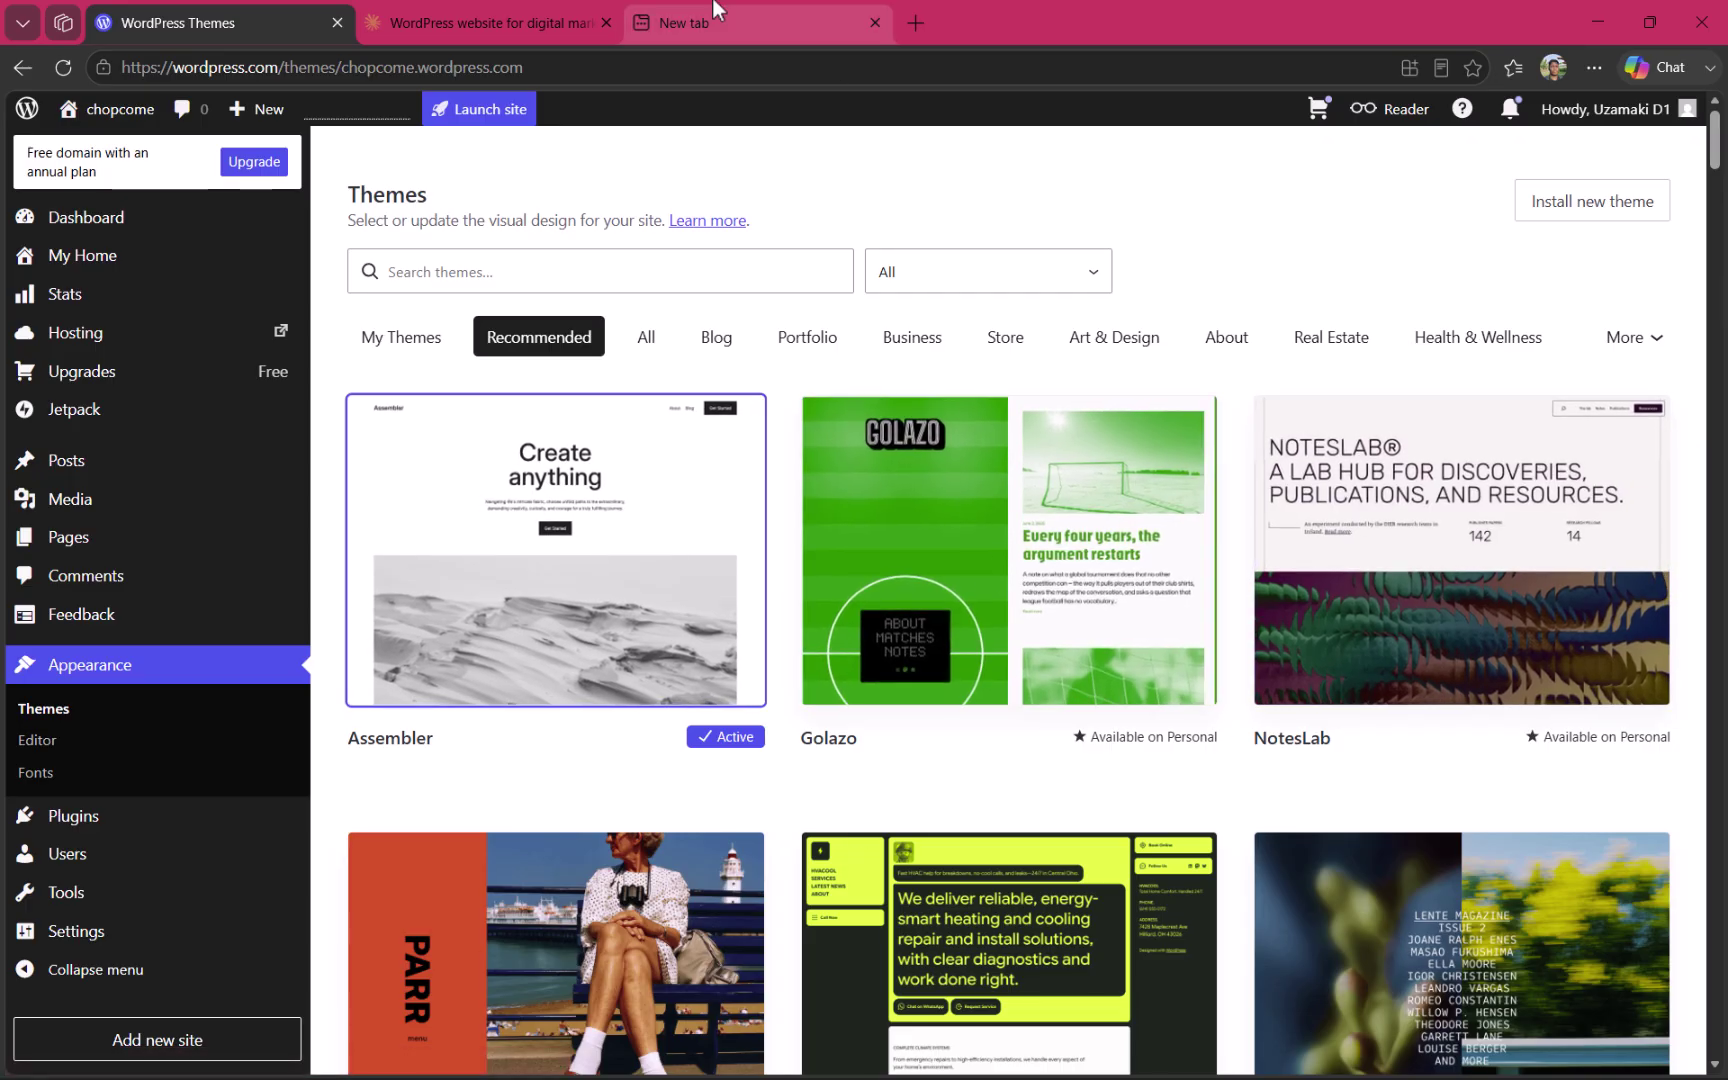
{"action": "left_click", "coordinate": [534, 8]}
{"action": "scroll", "coordinate": [500, 214], "scroll_direction": "up", "scroll_amount": 15}
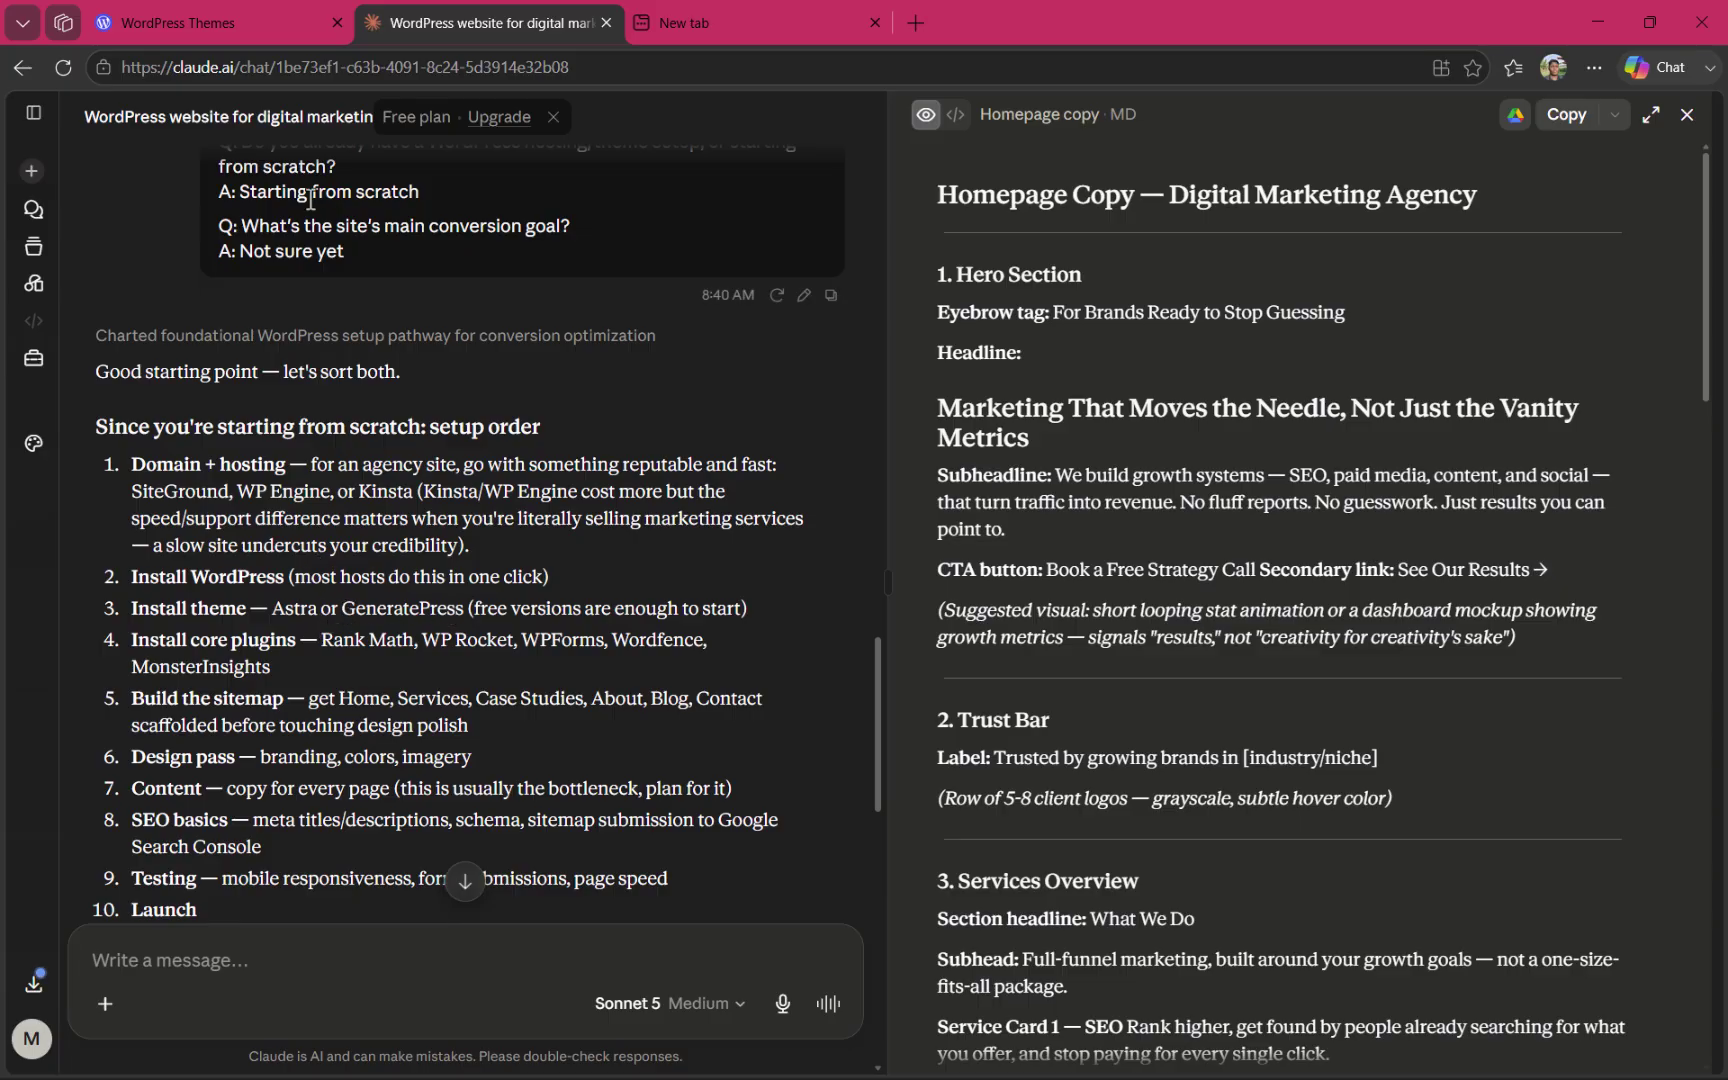
- Search the WordPress themes for "astra" and open the Astra theme's details
{"action": "left_click", "coordinate": [175, 20]}
{"action": "left_click", "coordinate": [581, 268]}
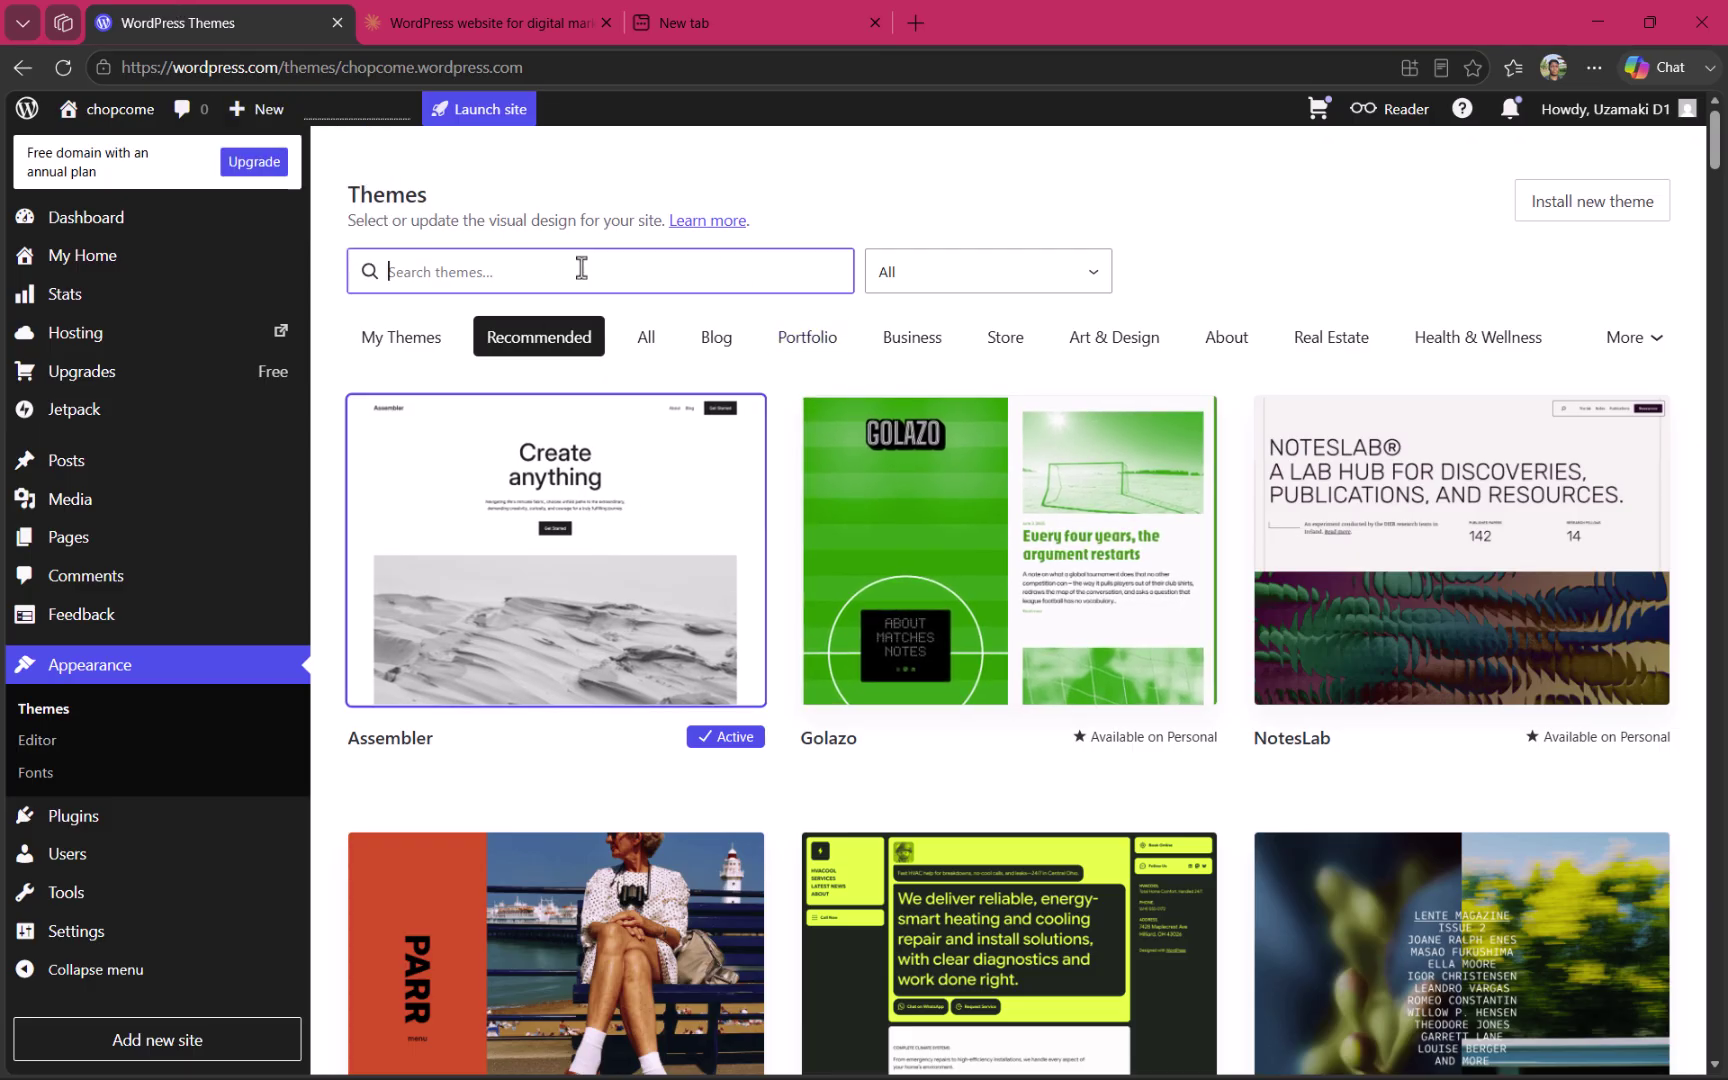
{"action": "type", "text": "astra8"}
{"action": "left_click", "coordinate": [583, 497]}
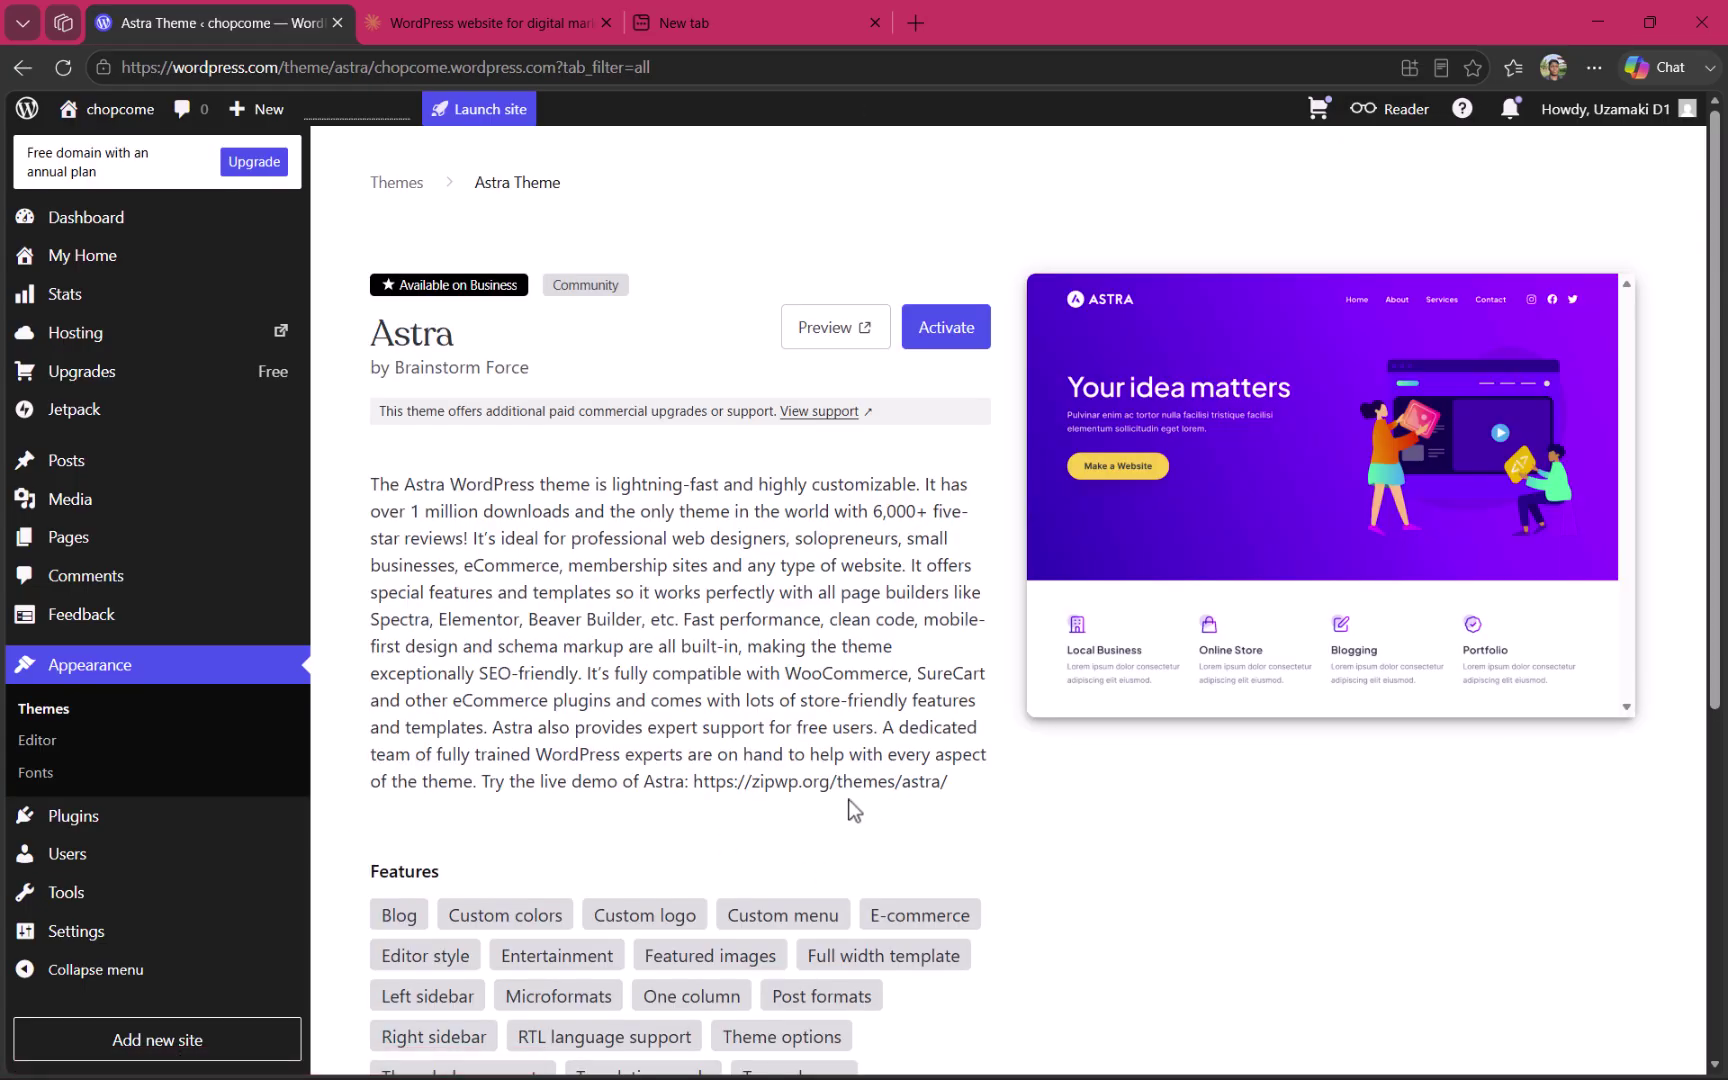
- Try to activate the Astra theme, leave the checkout with the cart emptied, and return to the theme results
{"action": "left_click", "coordinate": [942, 343]}
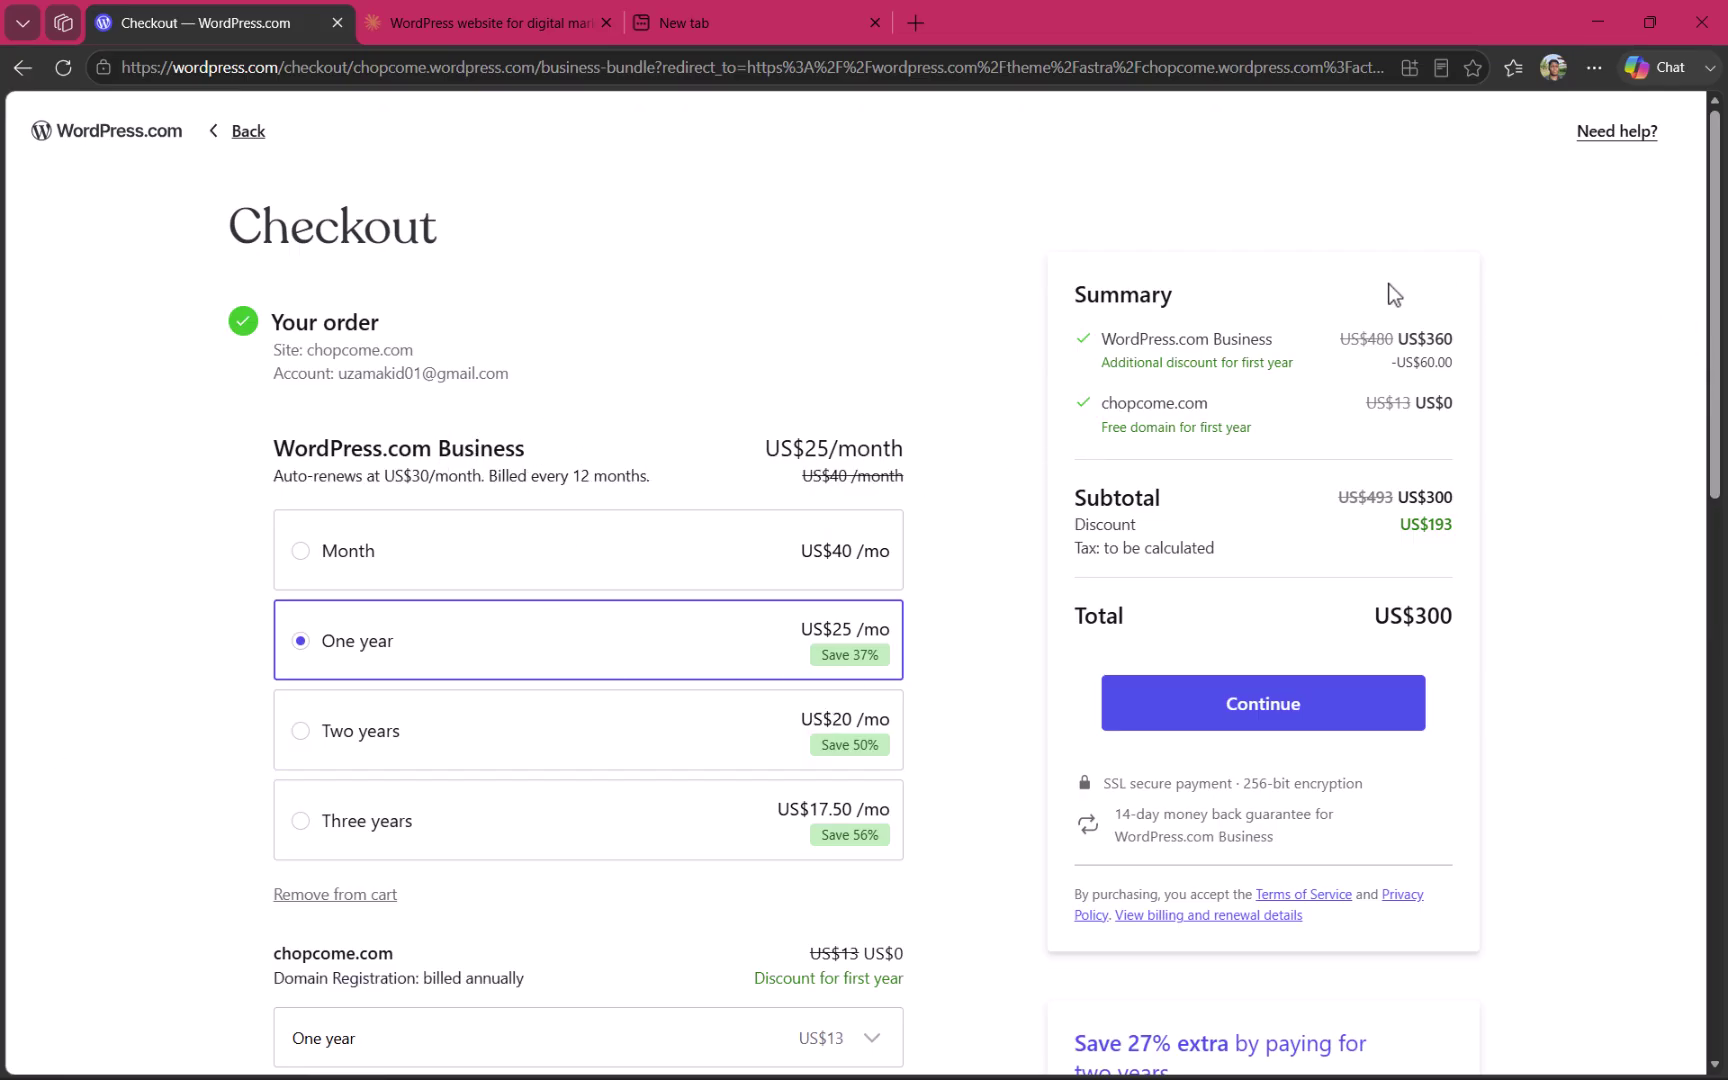
{"action": "left_click", "coordinate": [250, 137]}
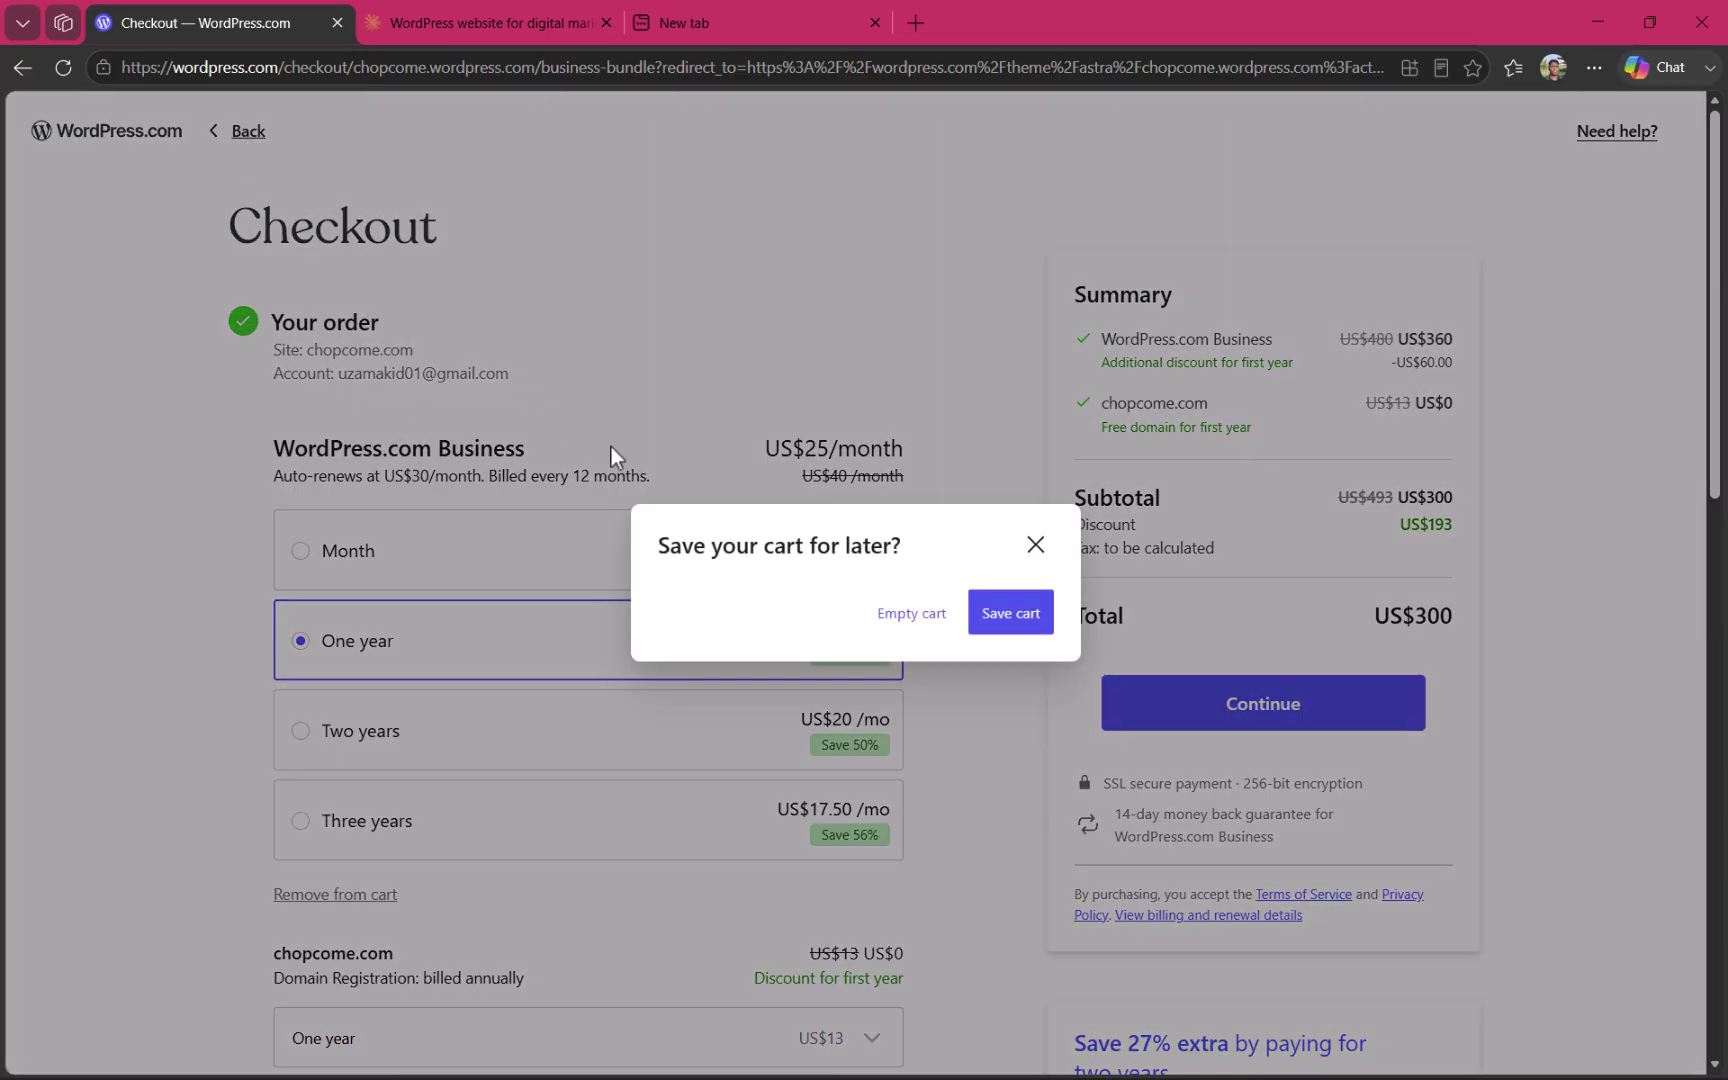
{"action": "left_click", "coordinate": [908, 618]}
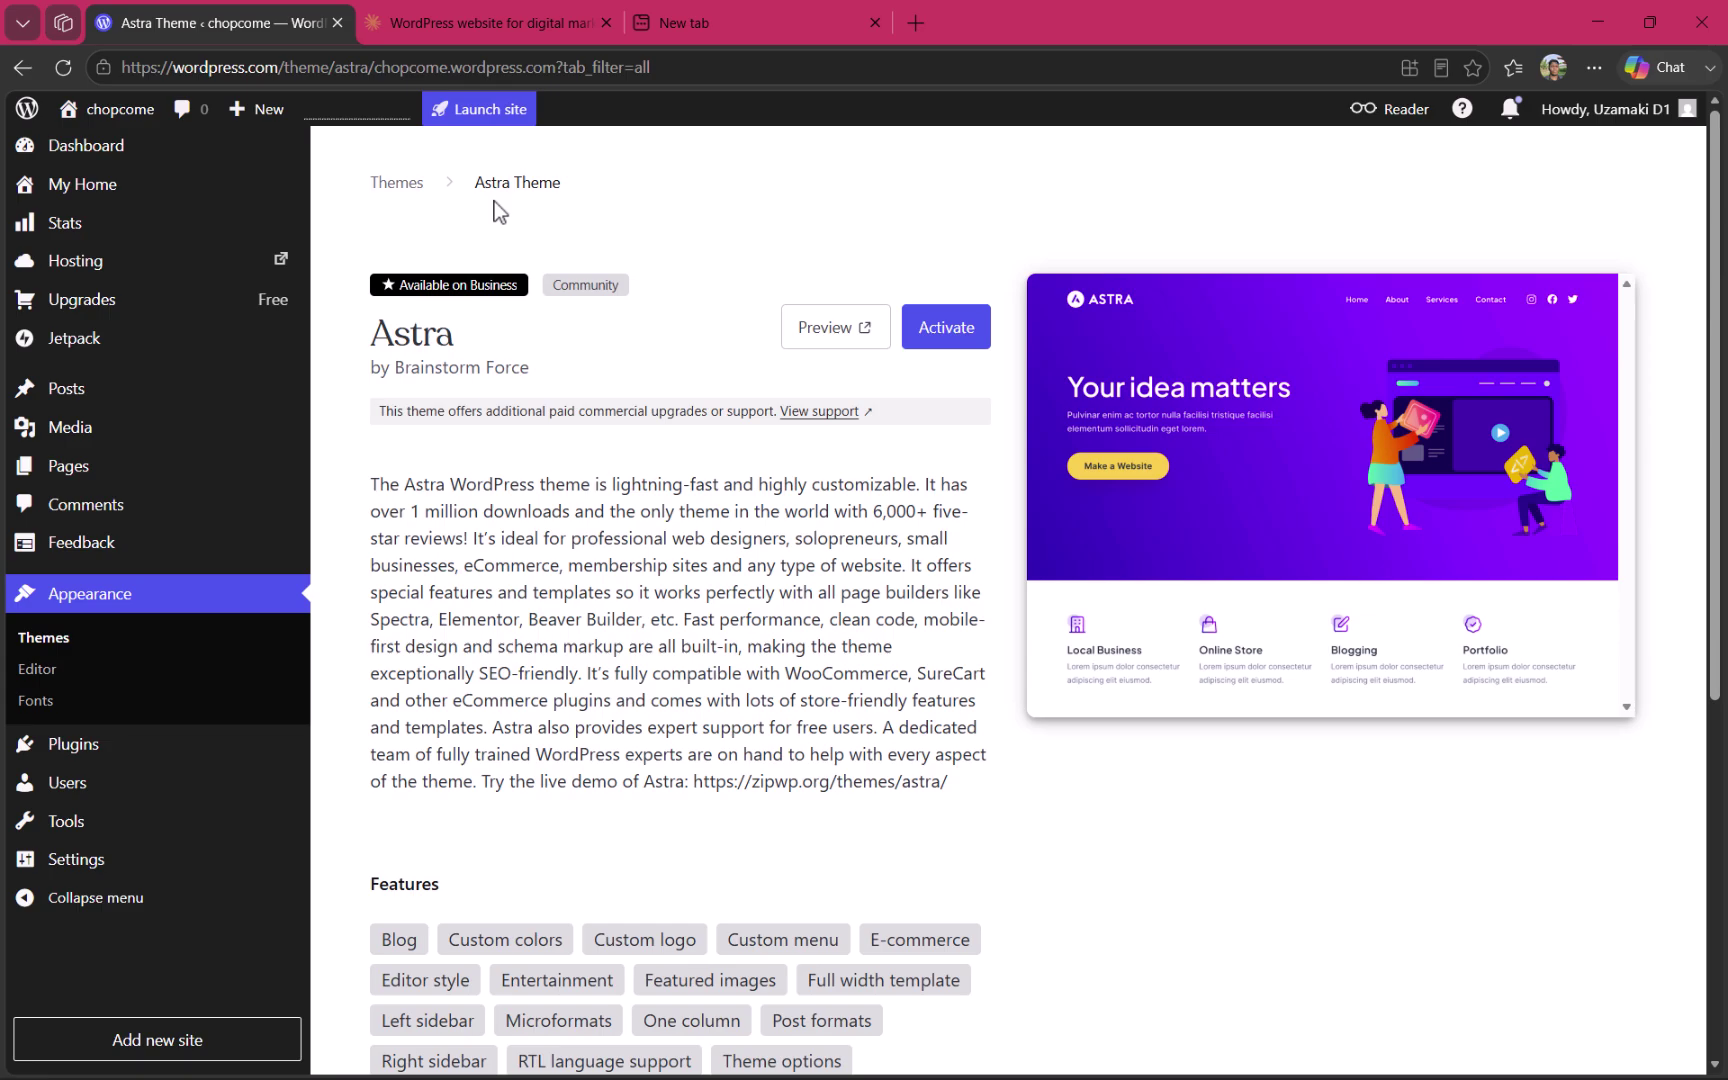
{"action": "left_click", "coordinate": [398, 183]}
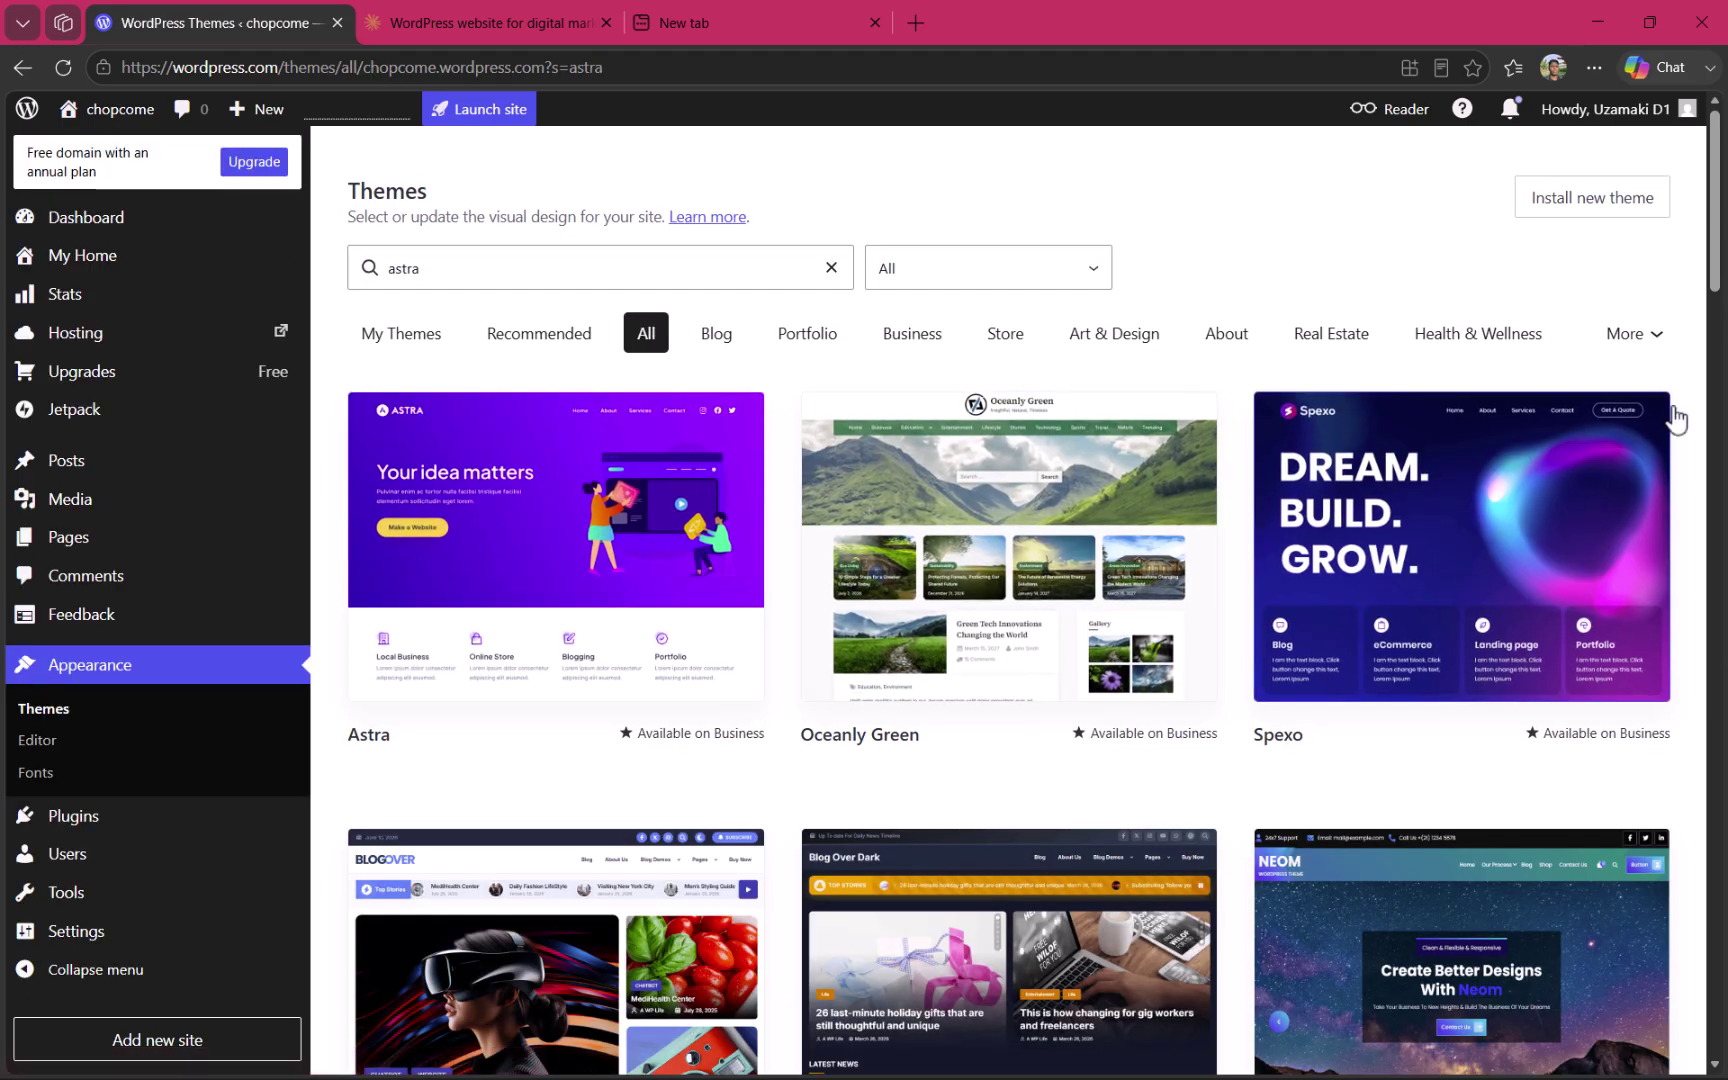
- Filter the "astra" theme results to free themes only
{"action": "left_click", "coordinate": [933, 278]}
{"action": "left_click", "coordinate": [906, 385]}
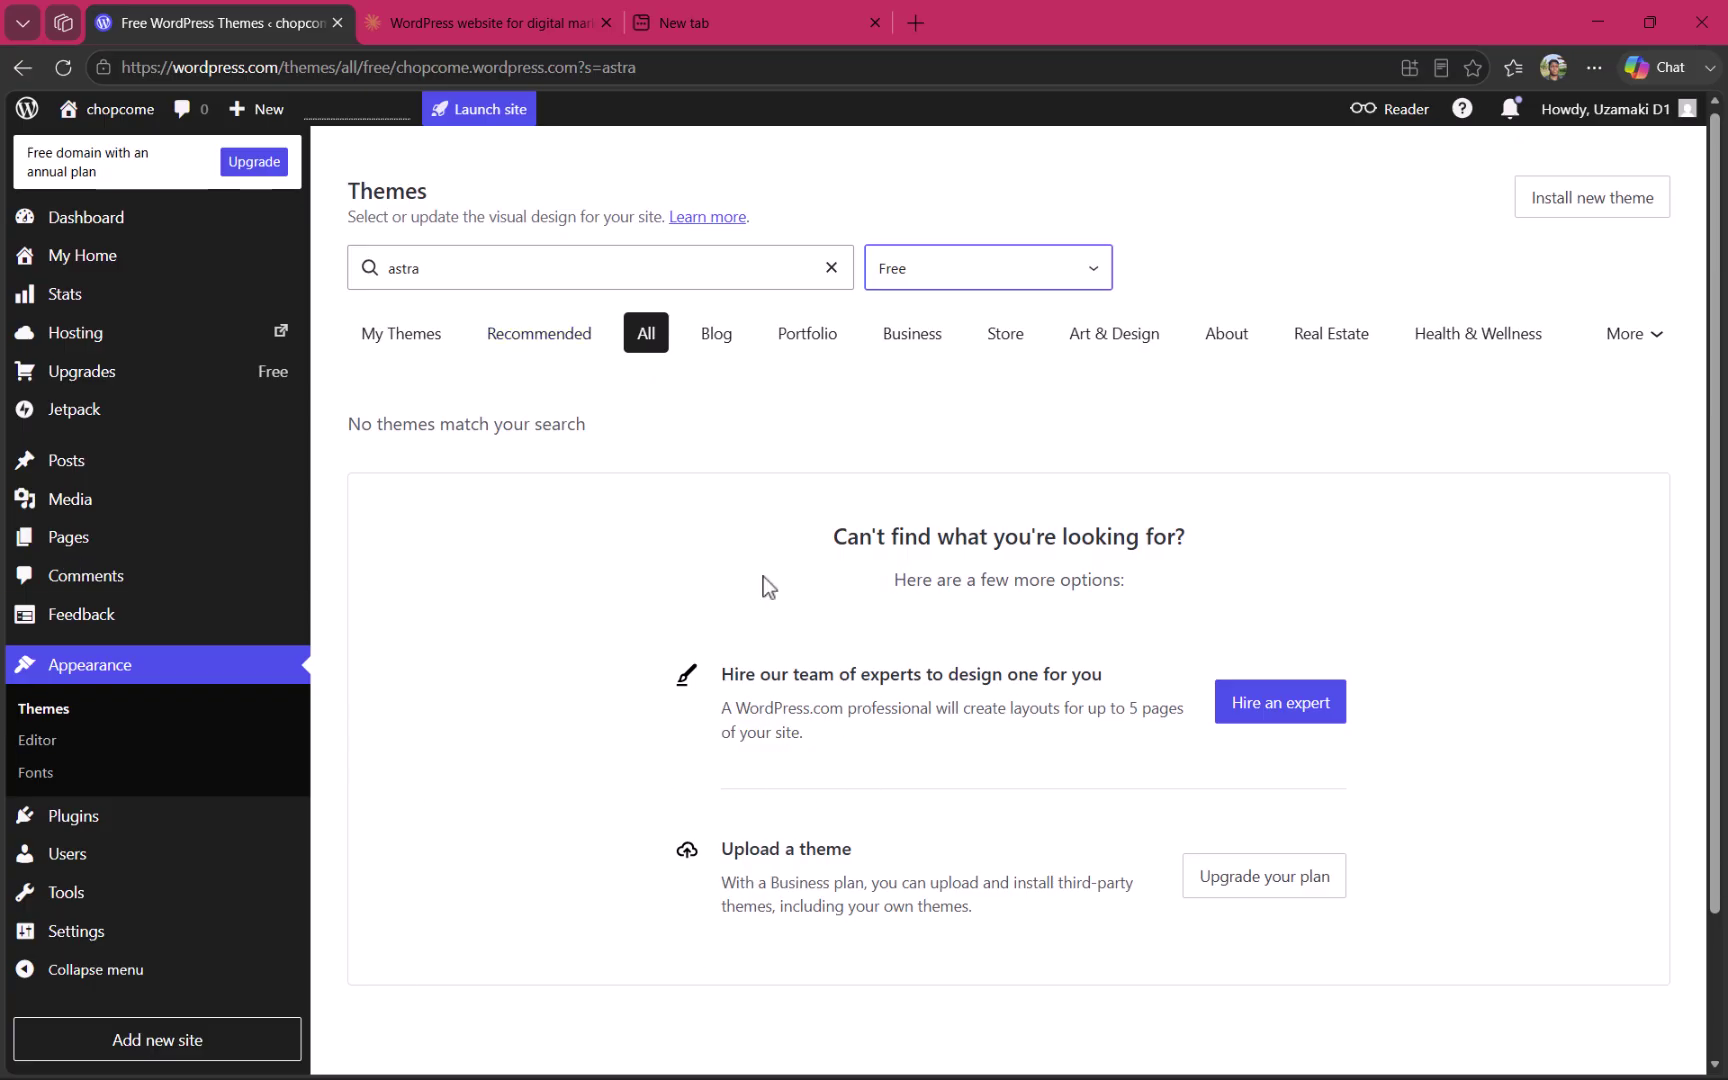
- Consult the setup order in Claude again, and open the site's pages list in WordPress
{"action": "left_click", "coordinate": [540, 12]}
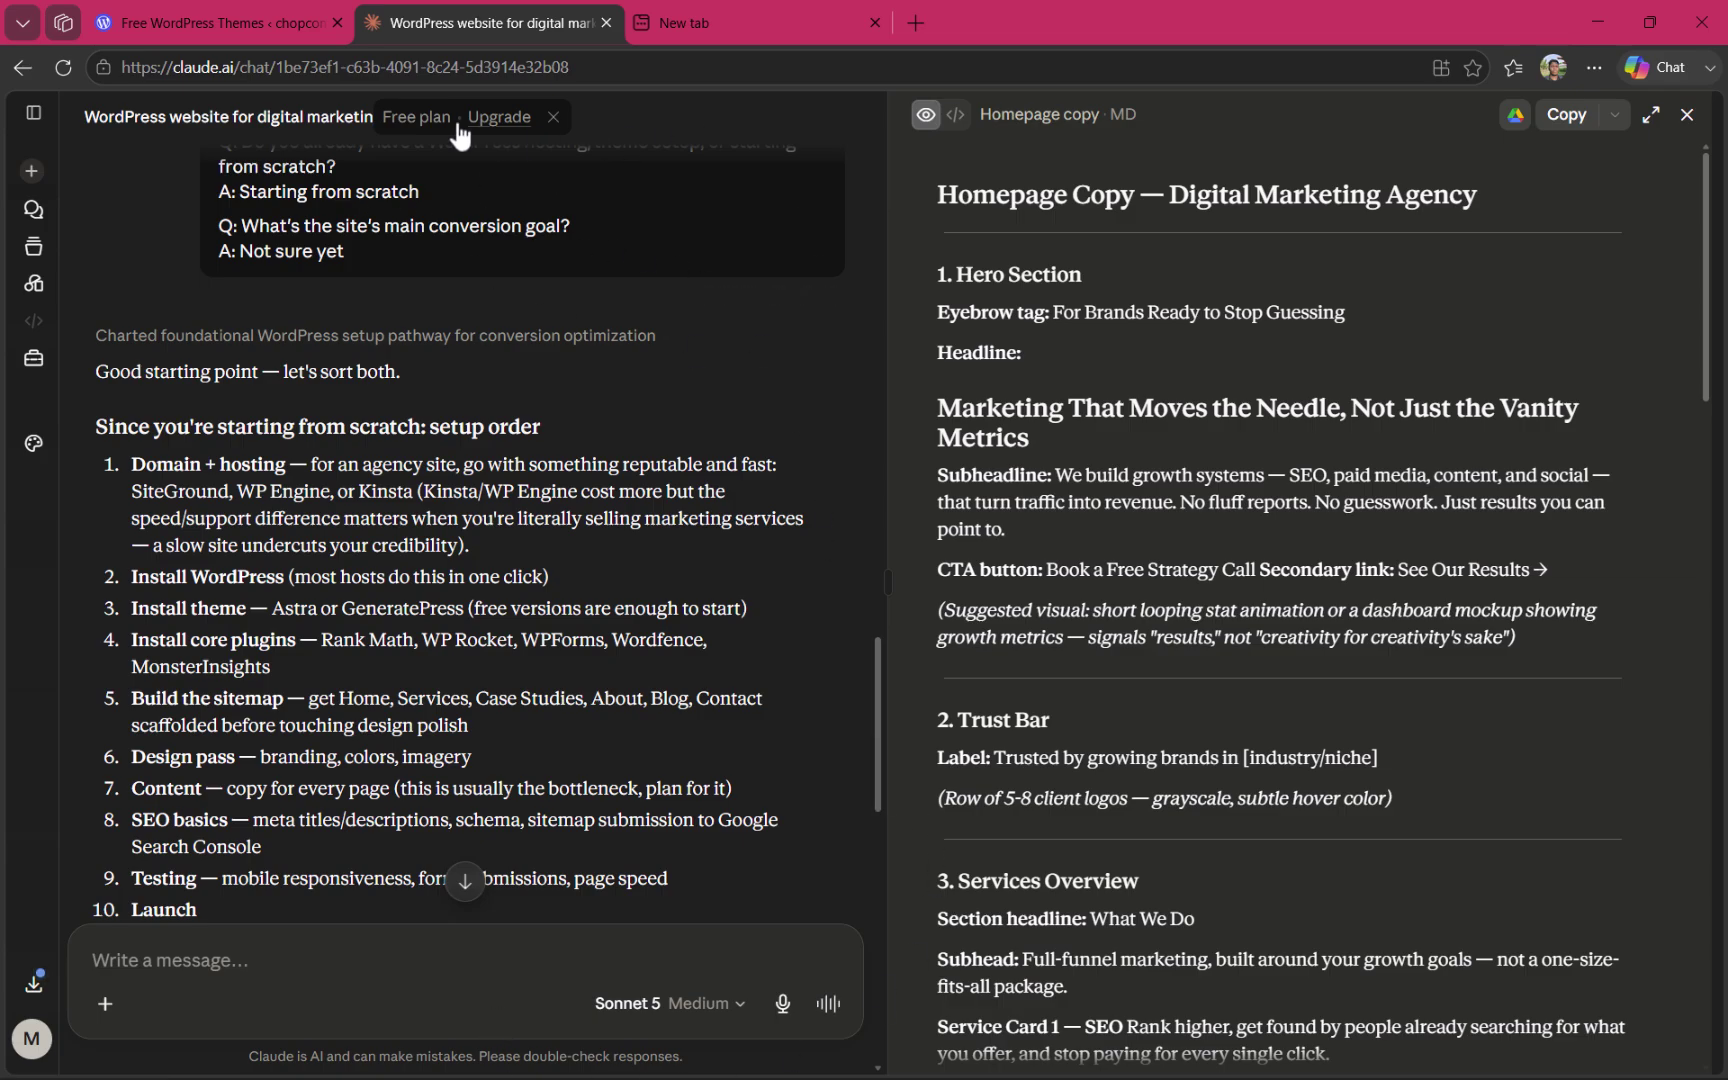
{"action": "left_click", "coordinate": [217, 3]}
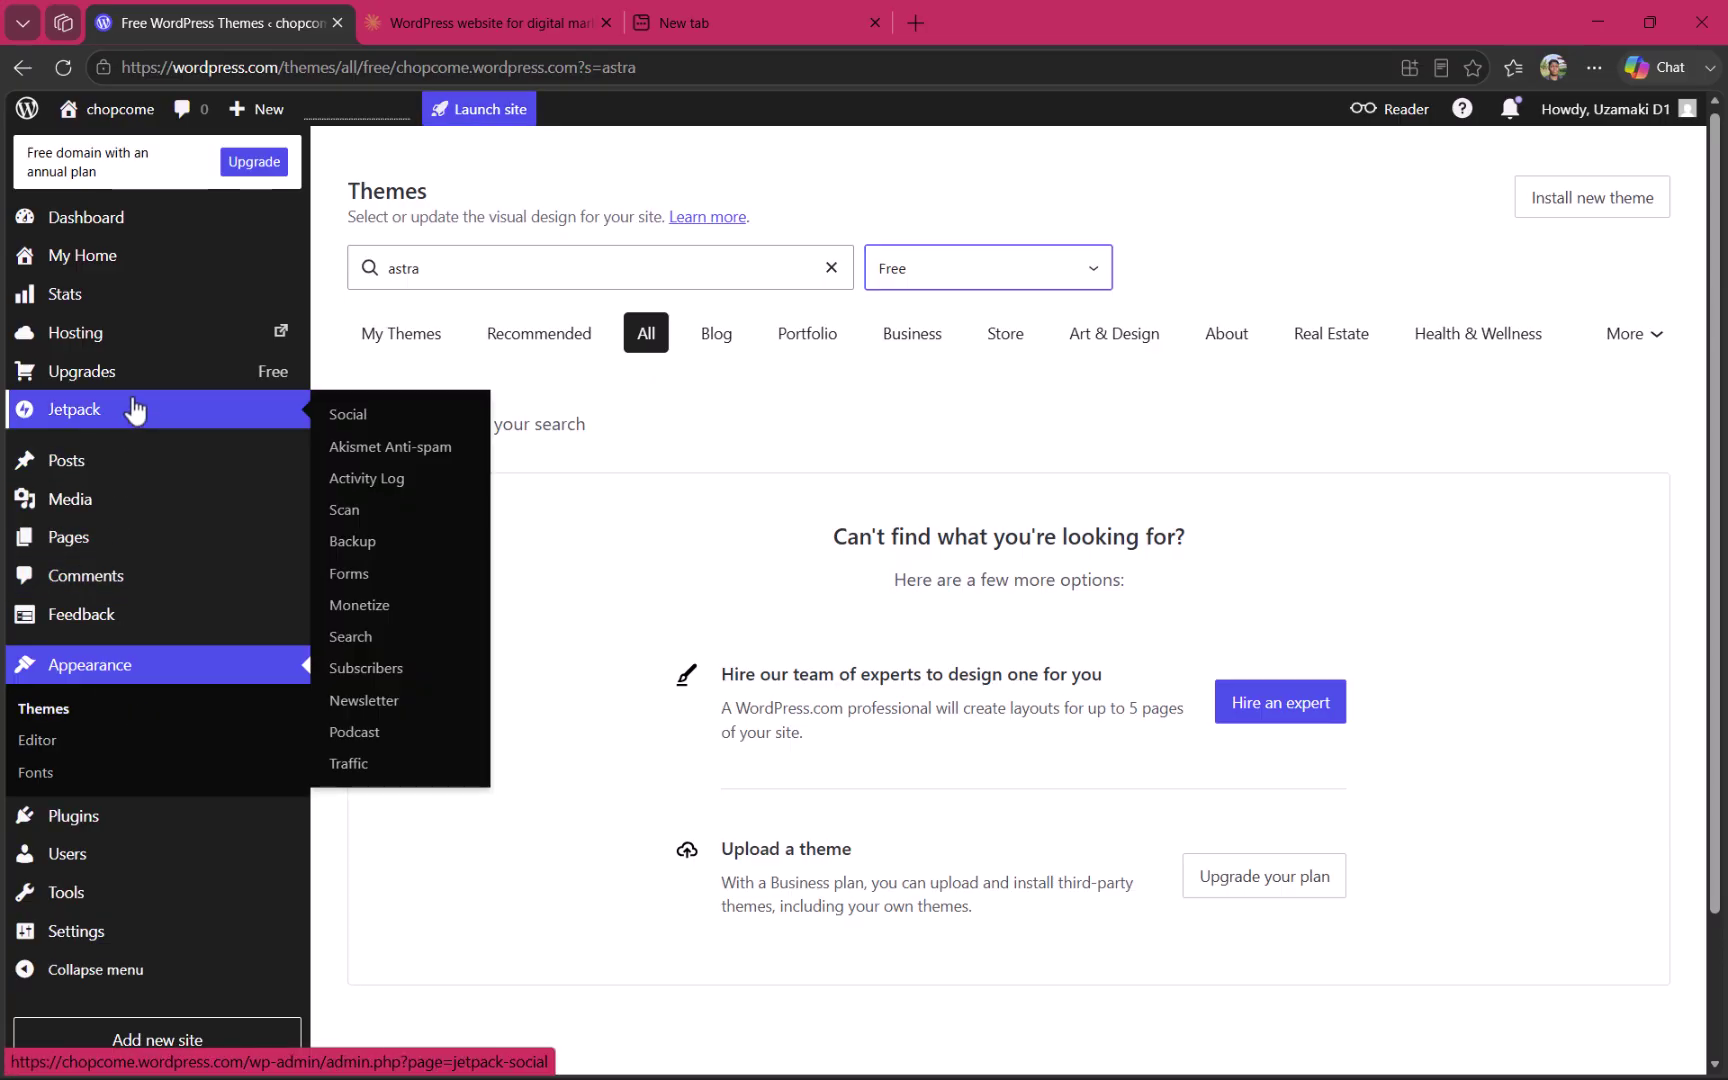
{"action": "left_click", "coordinate": [110, 538]}
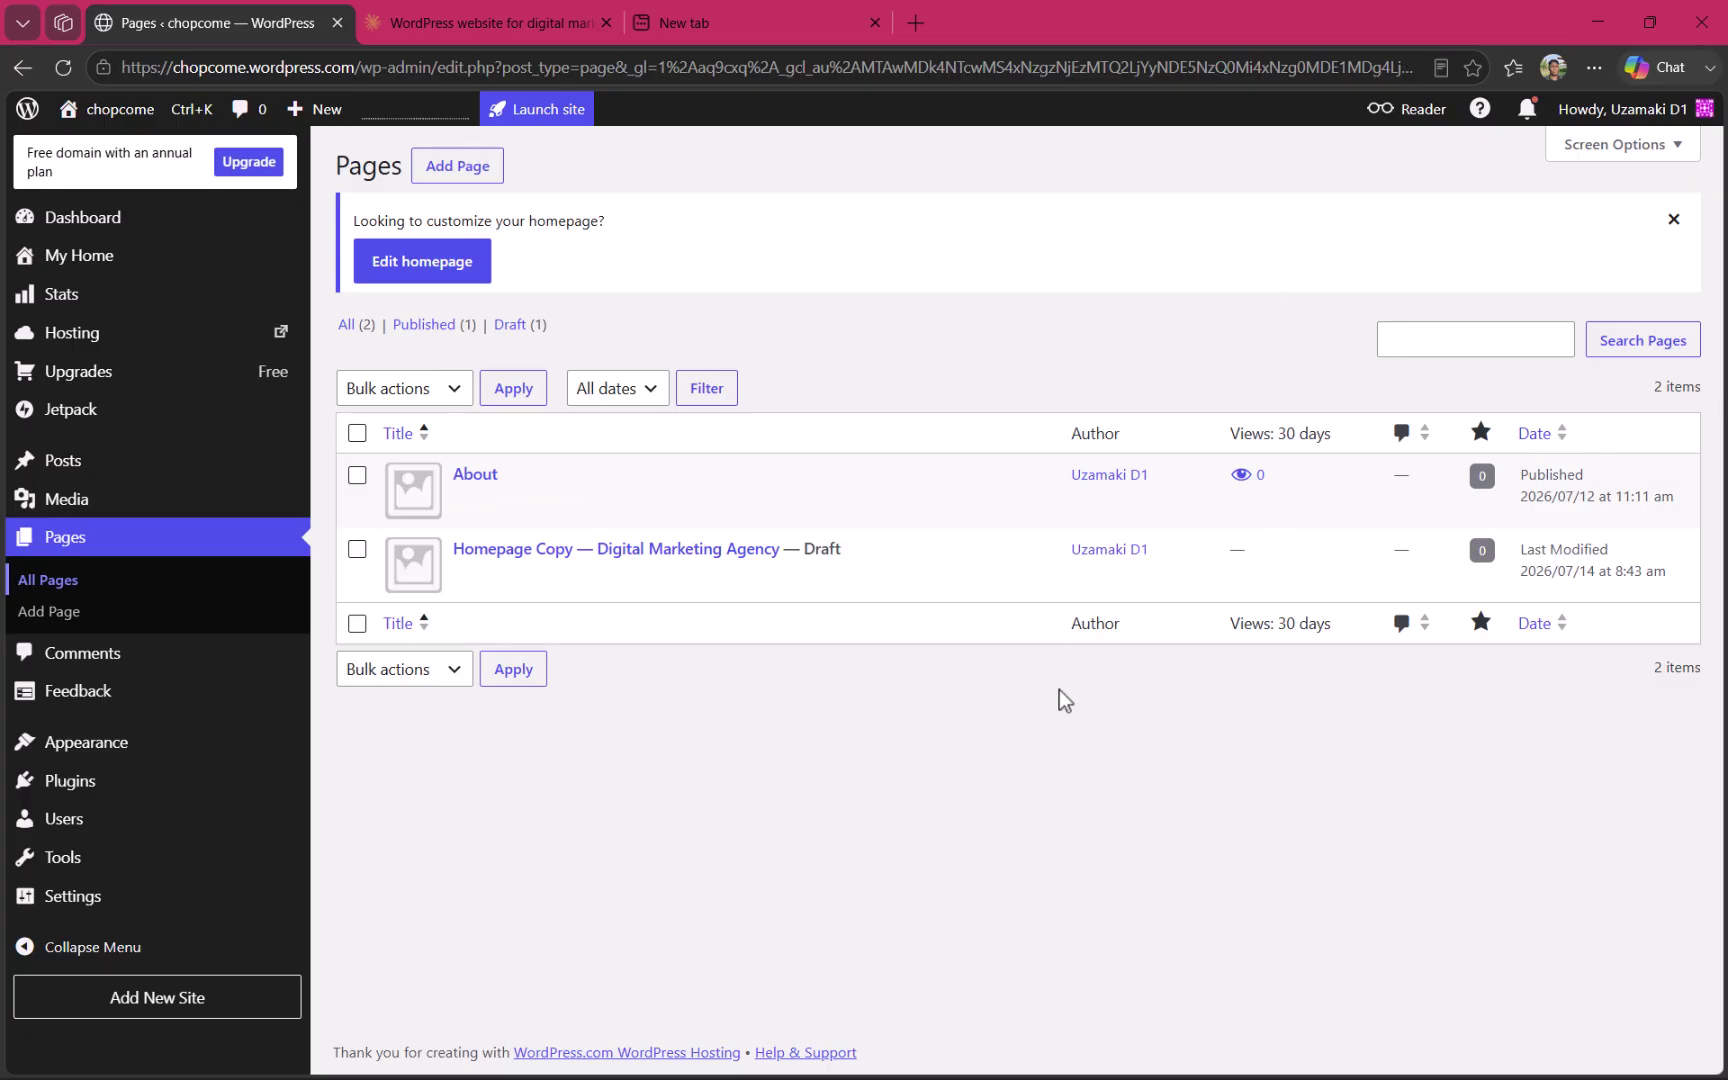